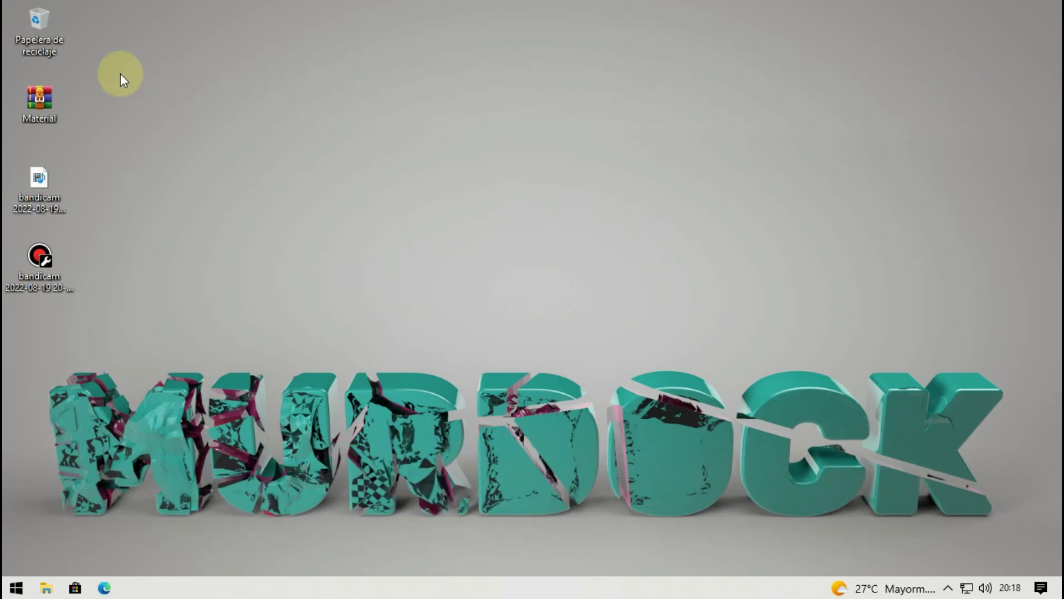
Extract the Material archive on the desktop into a folder named Material
right_click(17, 95)
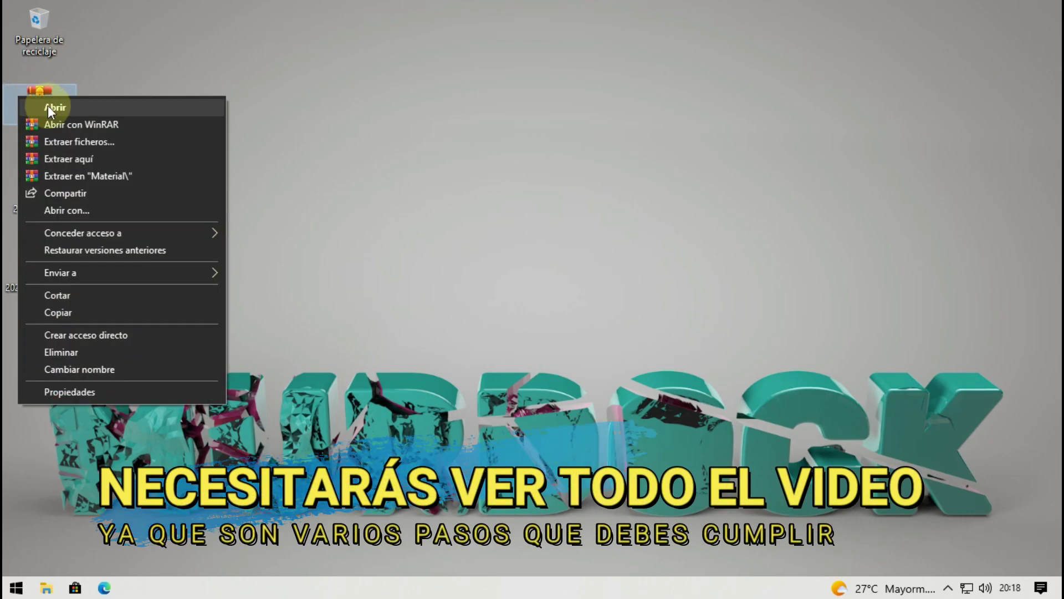
left_click(75, 140)
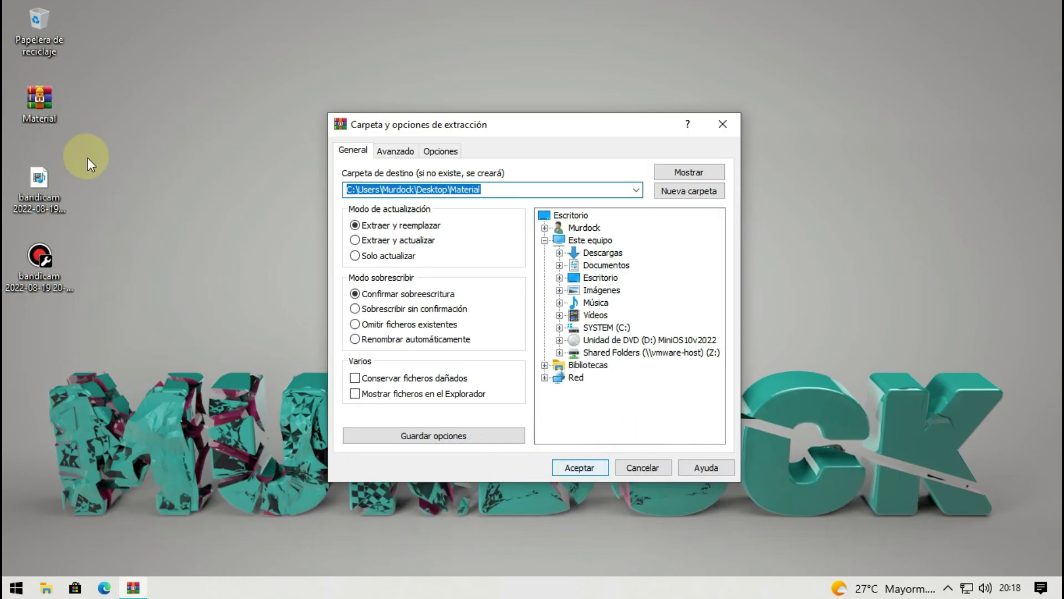
left_click(606, 464)
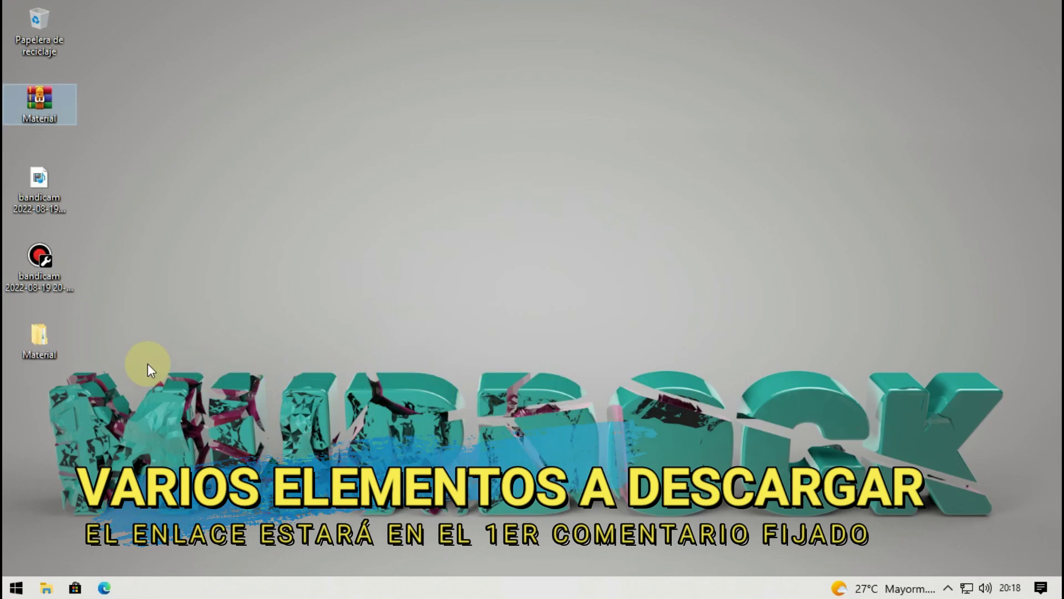
Copy the OldNewExplorer folder from the inner folder of the extracted Material folder
double_click(27, 340)
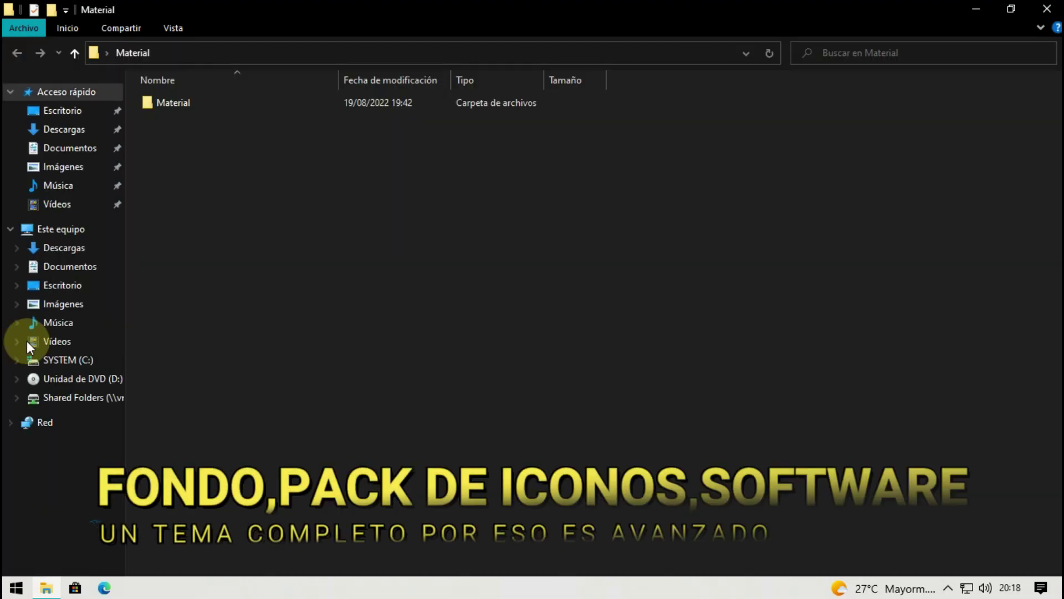
double_click(209, 103)
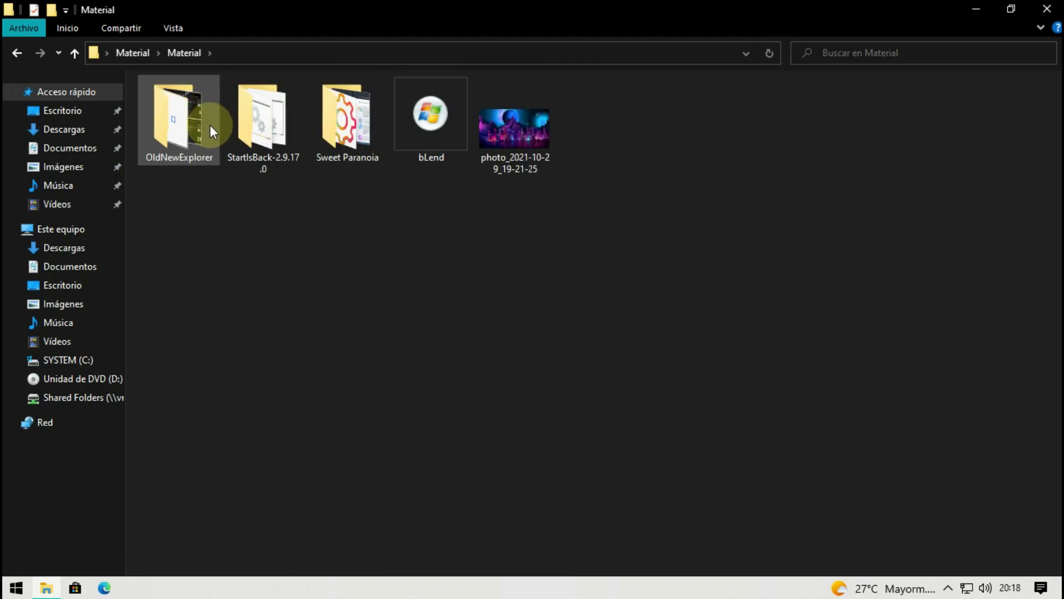
right_click(183, 142)
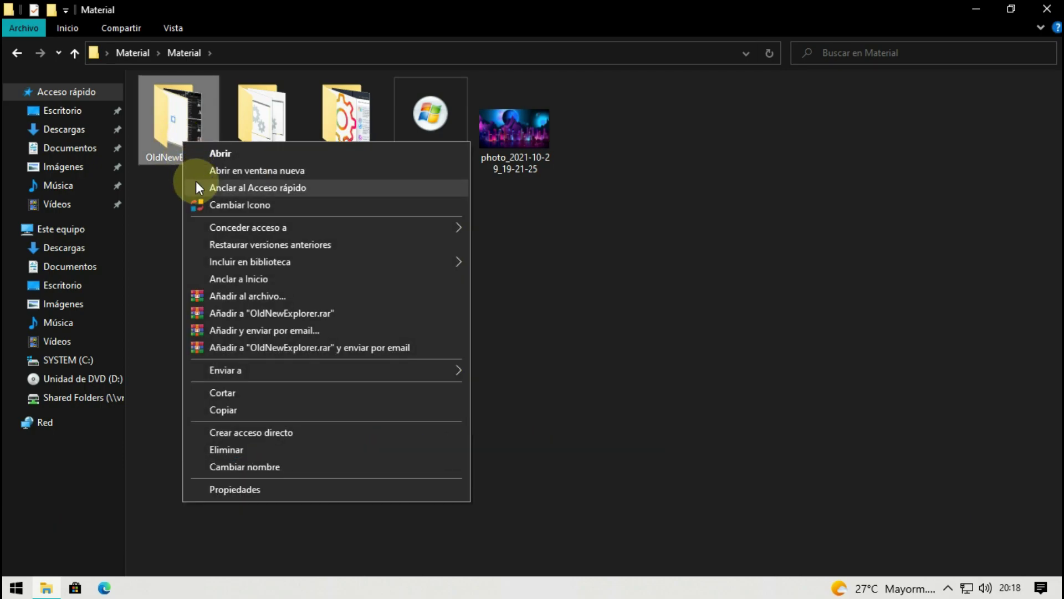
left_click(236, 411)
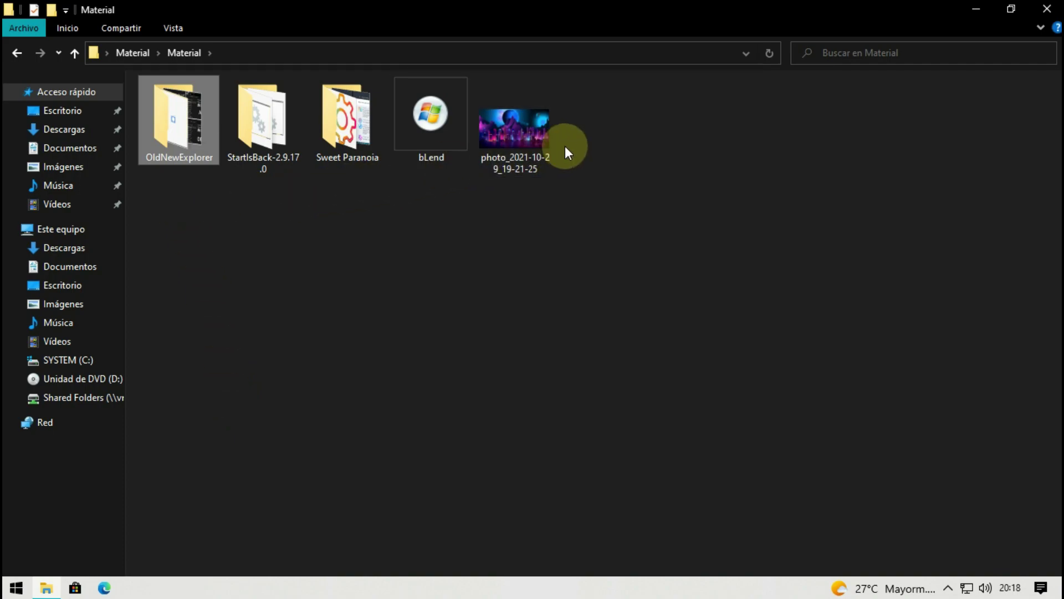
Create a new folder named Extras in the root of the SYSTEM (C:) drive
left_click(14, 228)
left_click(58, 230)
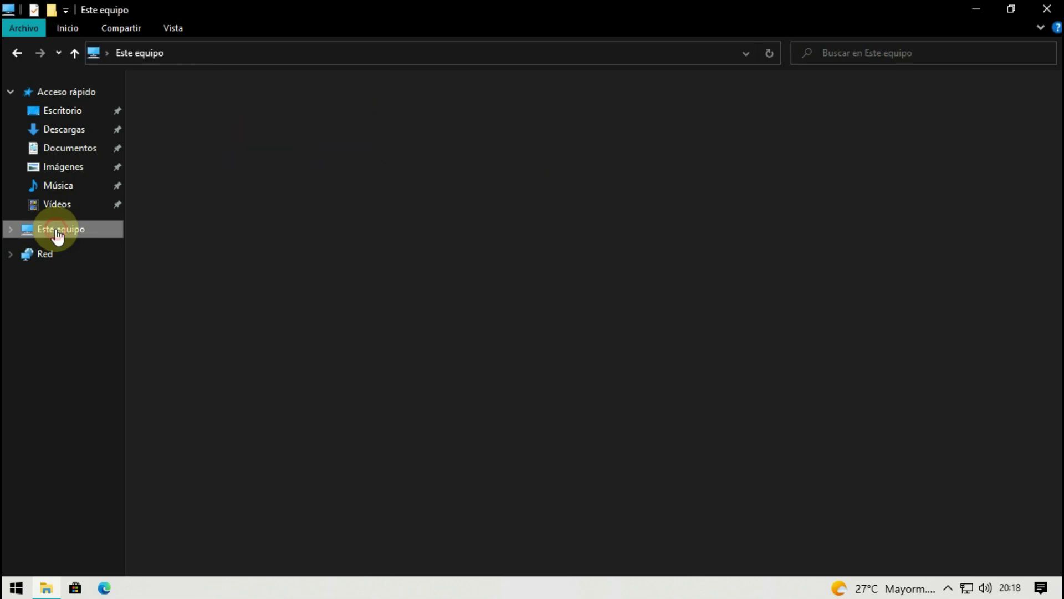
double_click(235, 221)
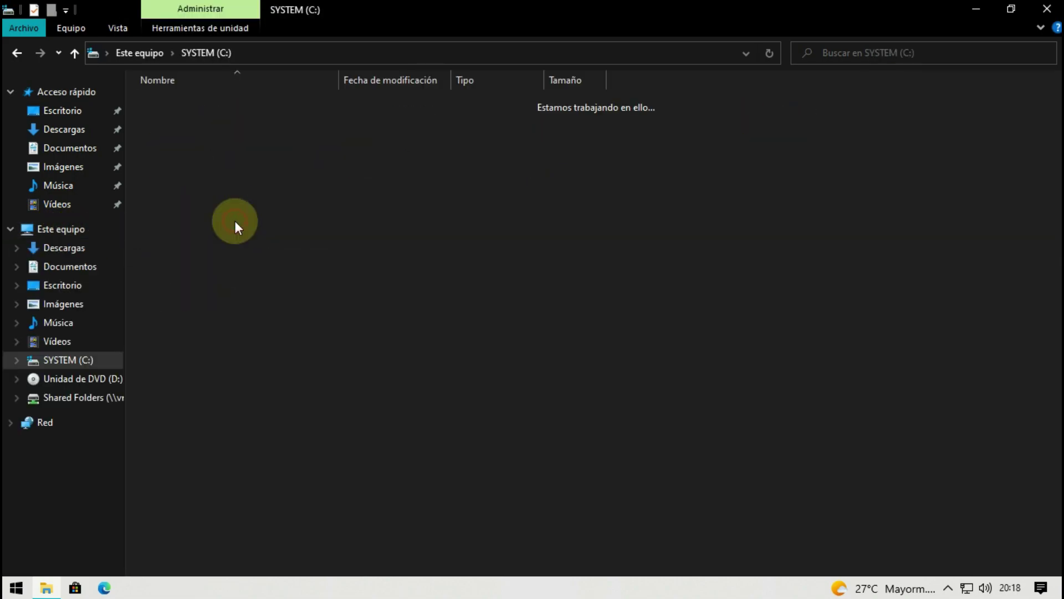
right_click(233, 292)
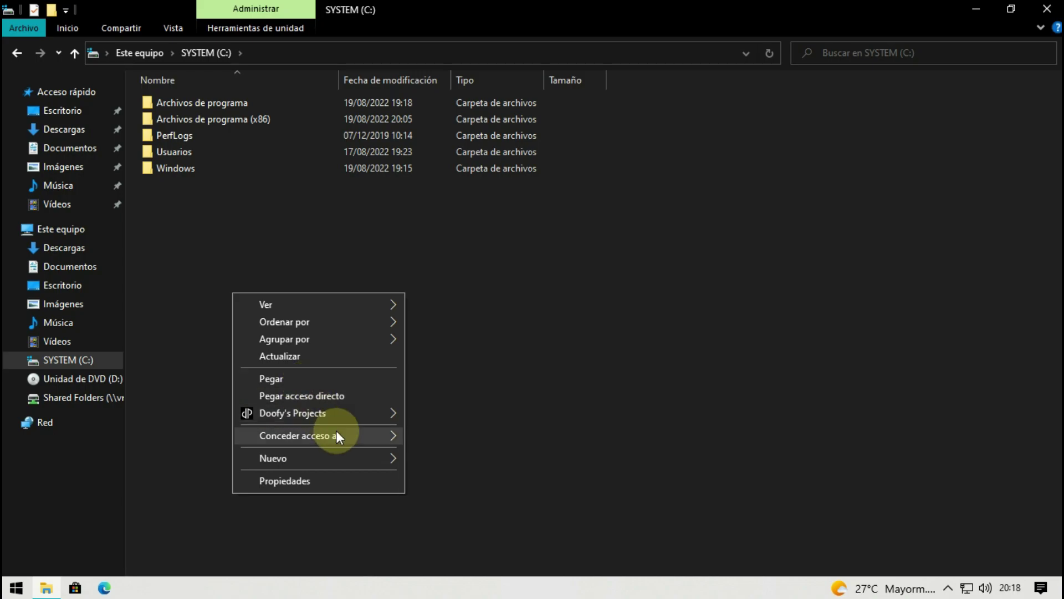
mouse_move(384, 455)
left_click(431, 466)
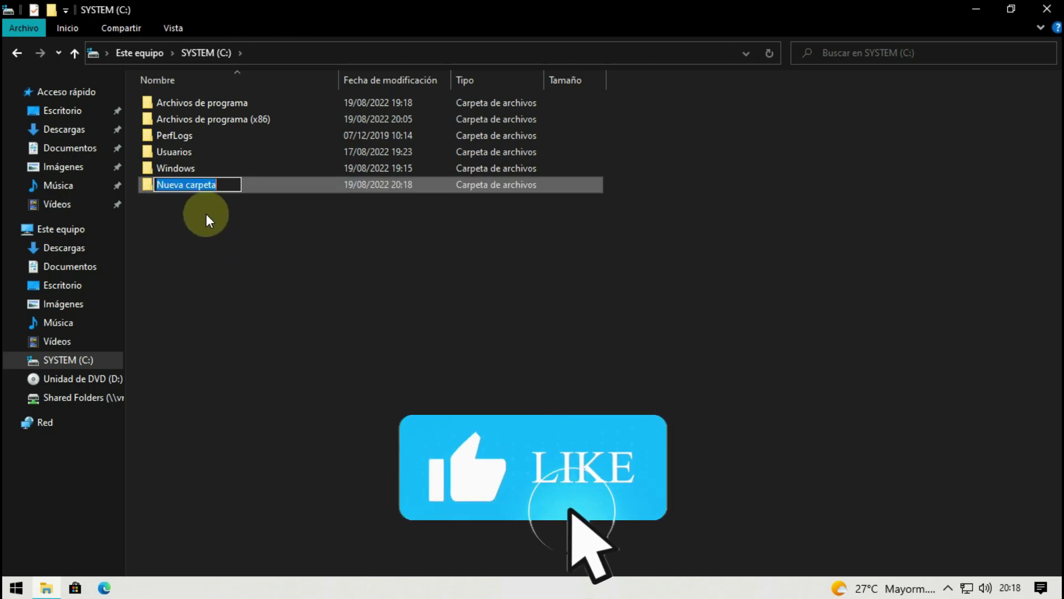
type("E")
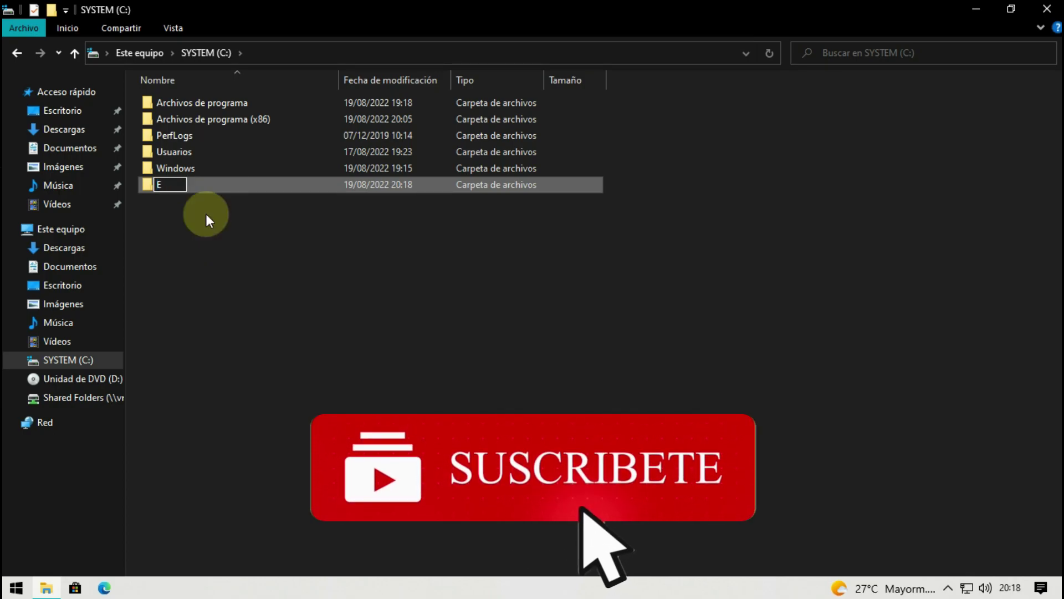
type("xt")
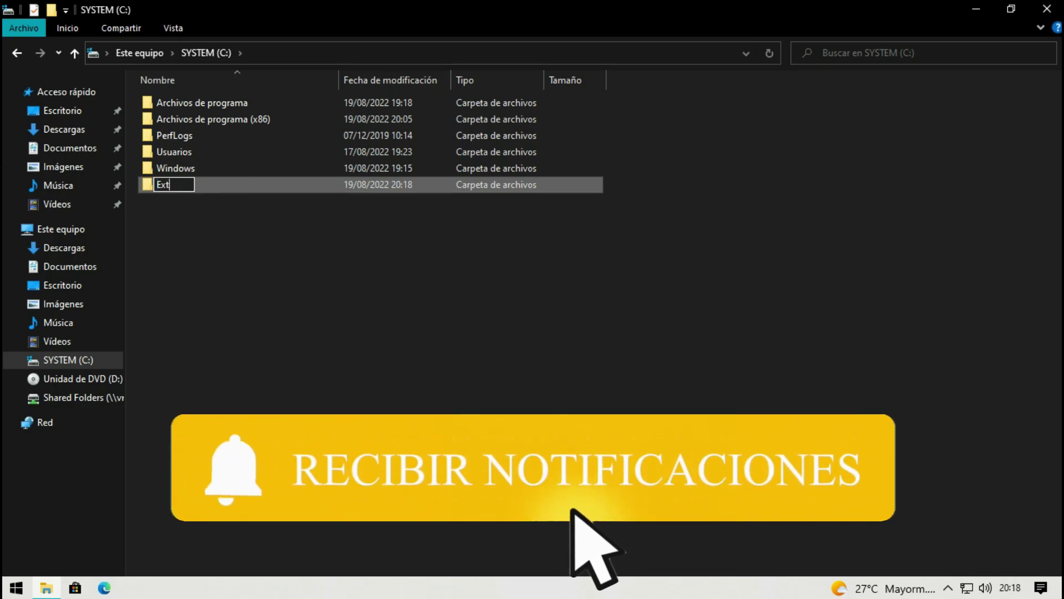
type("ras")
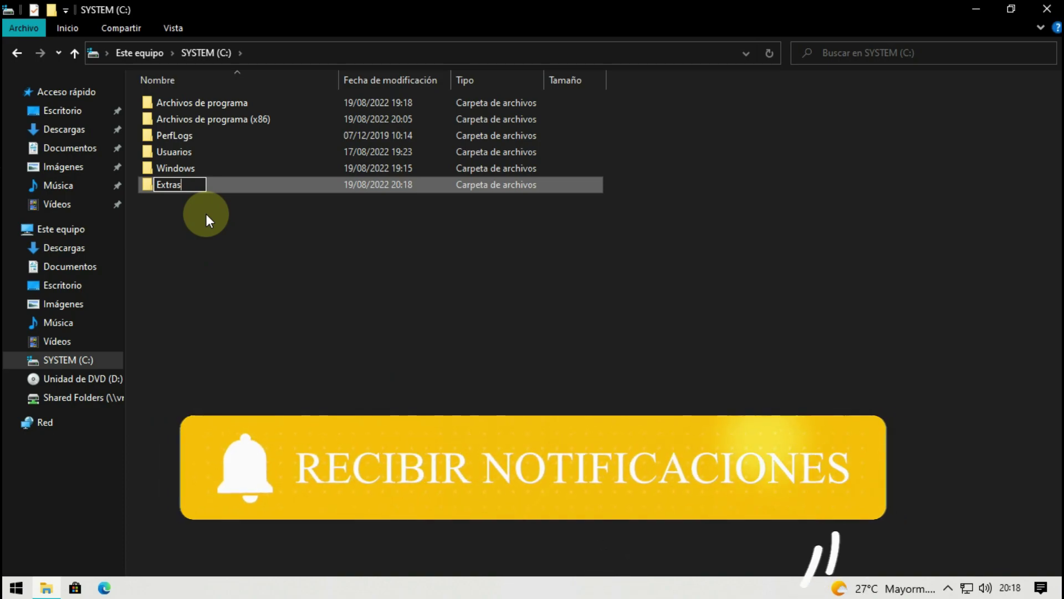
left_click(205, 214)
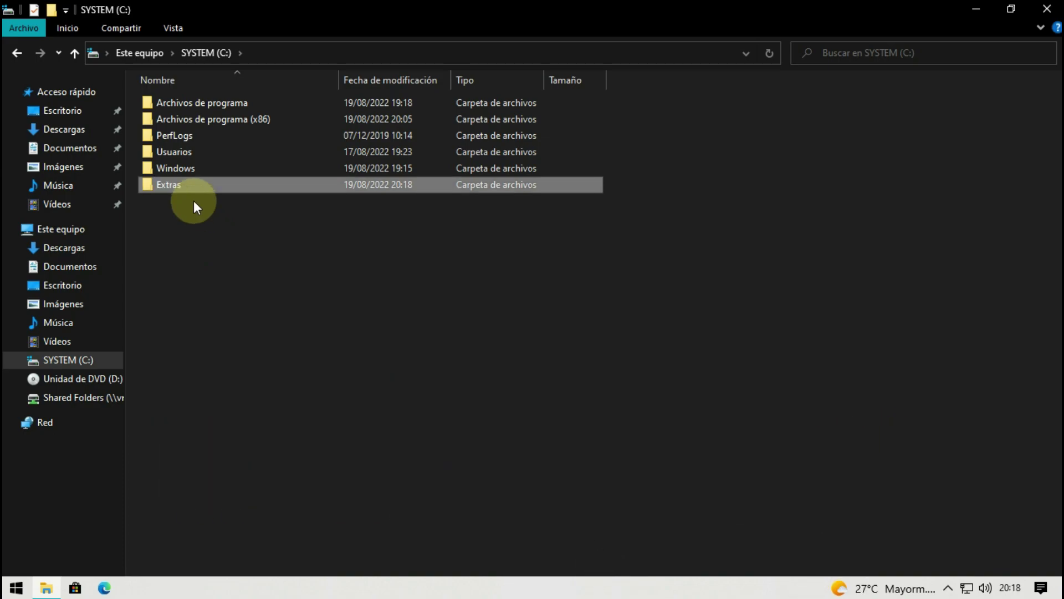
Paste the copied OldNewExplorer folder into C:\Extras
double_click(167, 185)
right_click(166, 185)
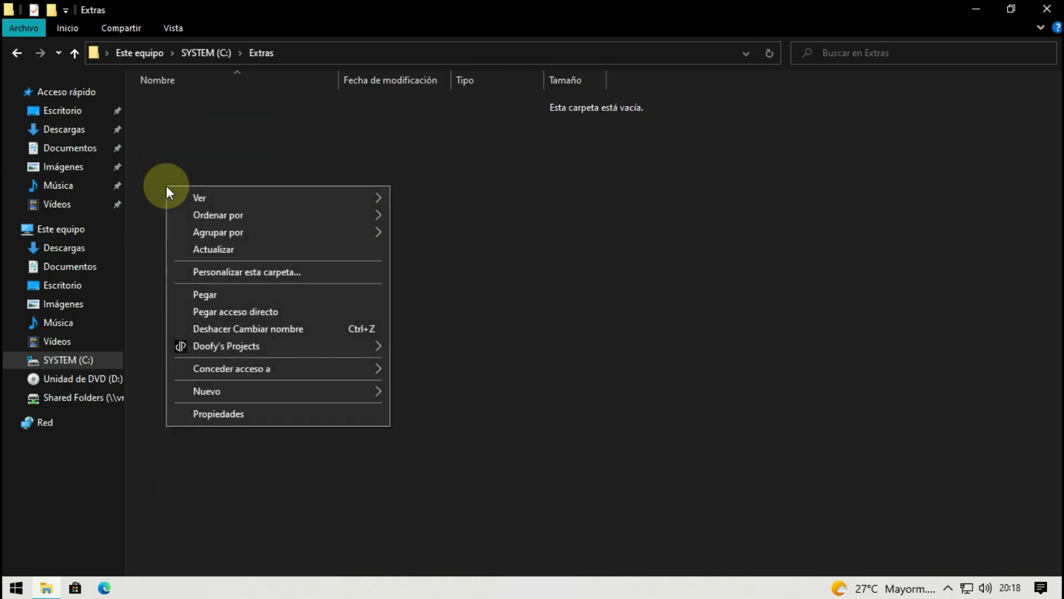
left_click(216, 296)
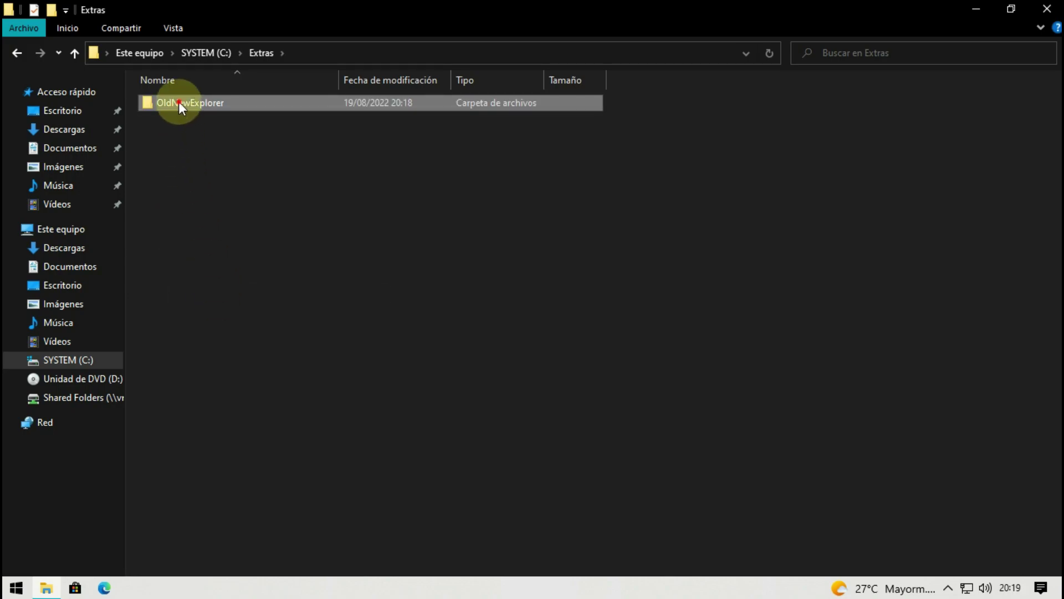
Launch the OldNewExplorerCfg application from the OldNewExplorer folder inside Extras
double_click(179, 103)
left_click(180, 152)
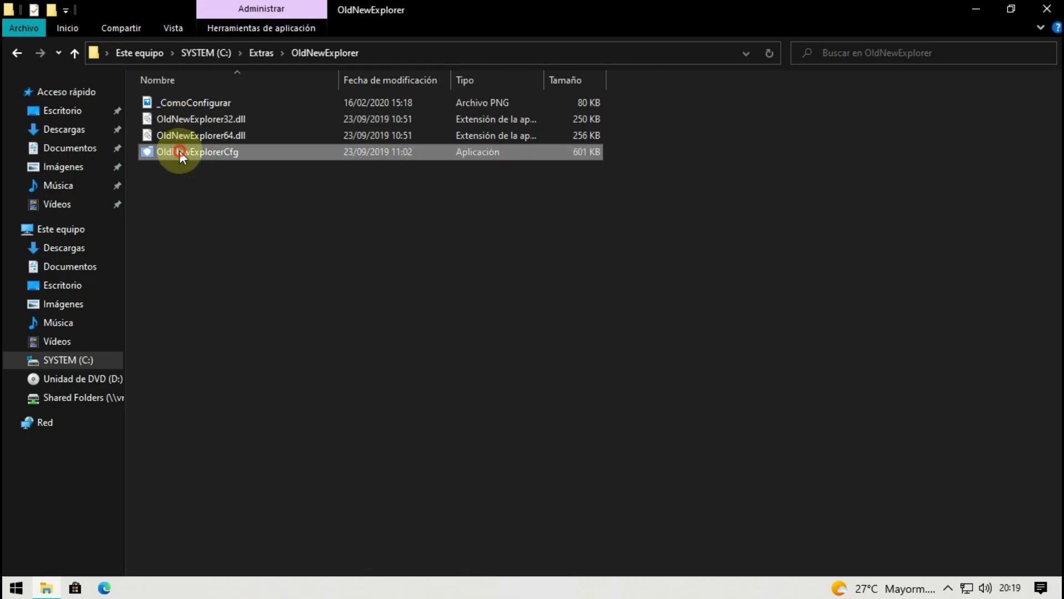
double_click(181, 152)
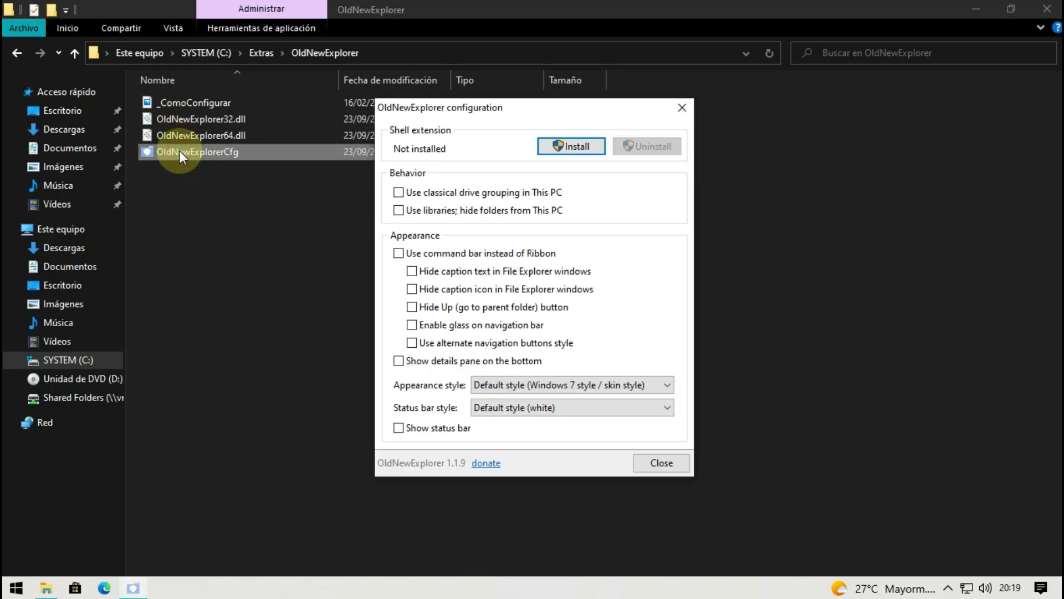
Enable the command bar instead of the Ribbon and hide the caption text, caption icon and Up button, leaving glass and alternate navigation buttons off
left_click(398, 253)
left_click(411, 271)
left_click(411, 289)
left_click(411, 306)
left_click(411, 325)
left_click(411, 343)
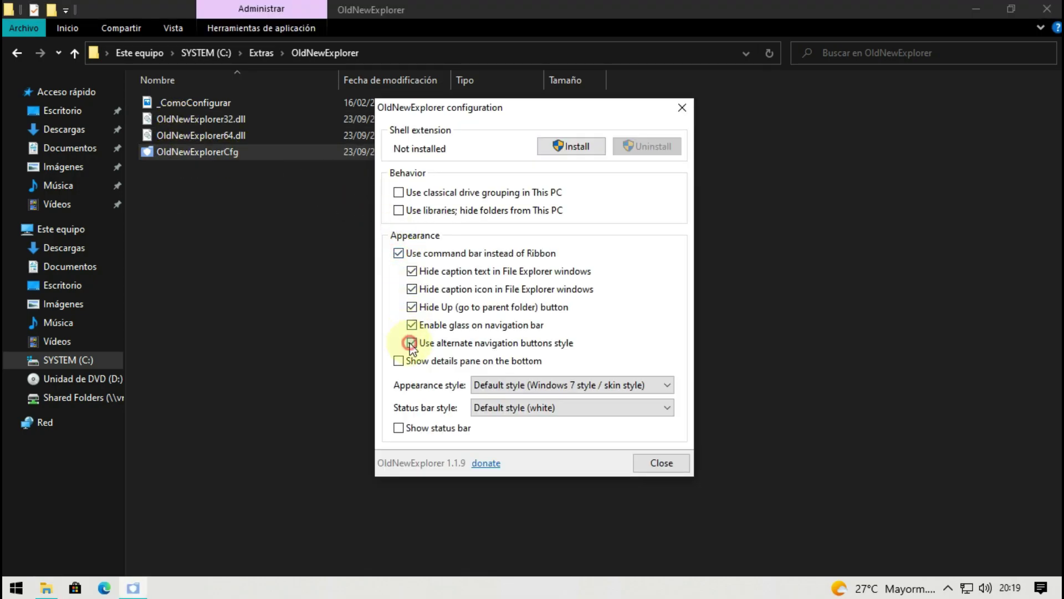
left_click(411, 327)
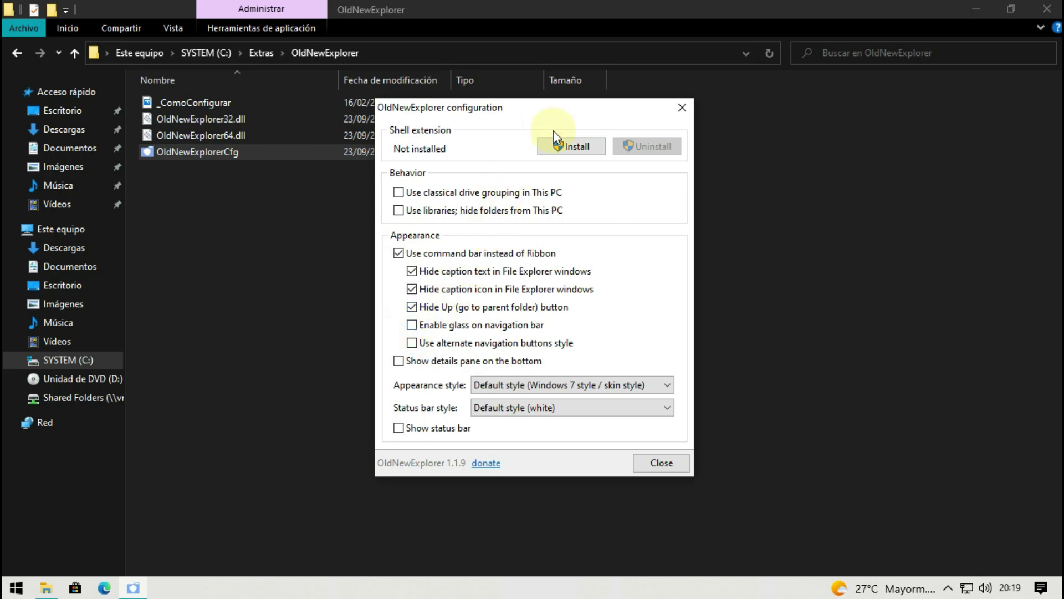
Install the OldNewExplorer shell extension, then close its configuration and the File Explorer window
left_click(587, 150)
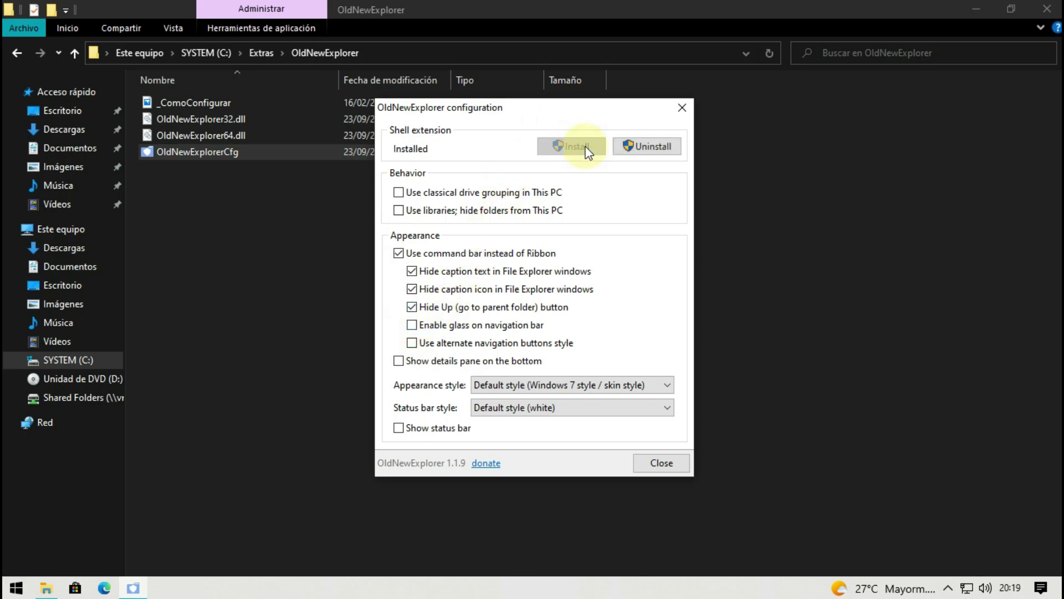
left_click(657, 463)
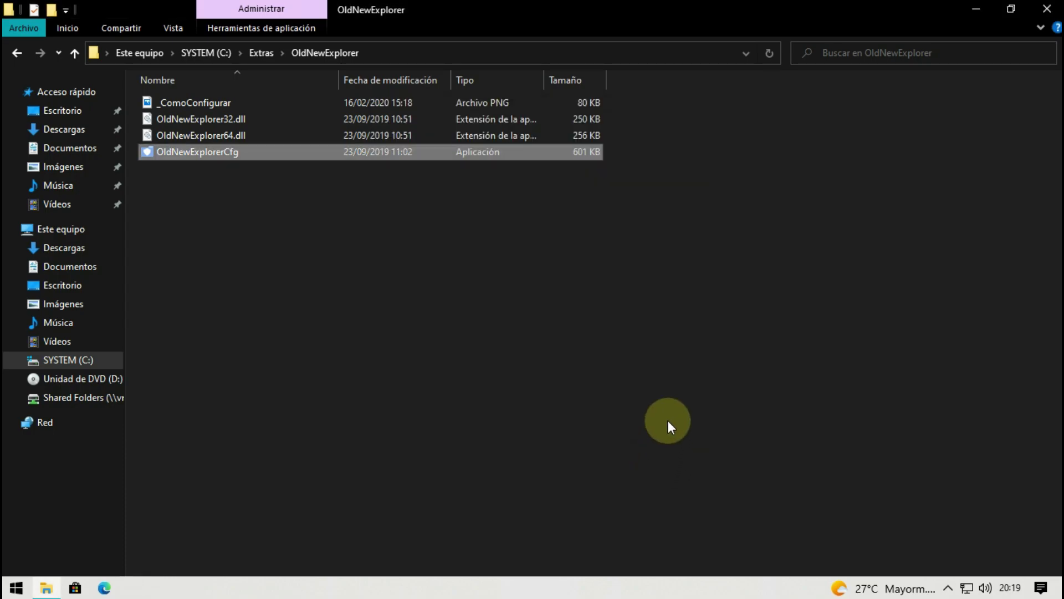
left_click(1046, 9)
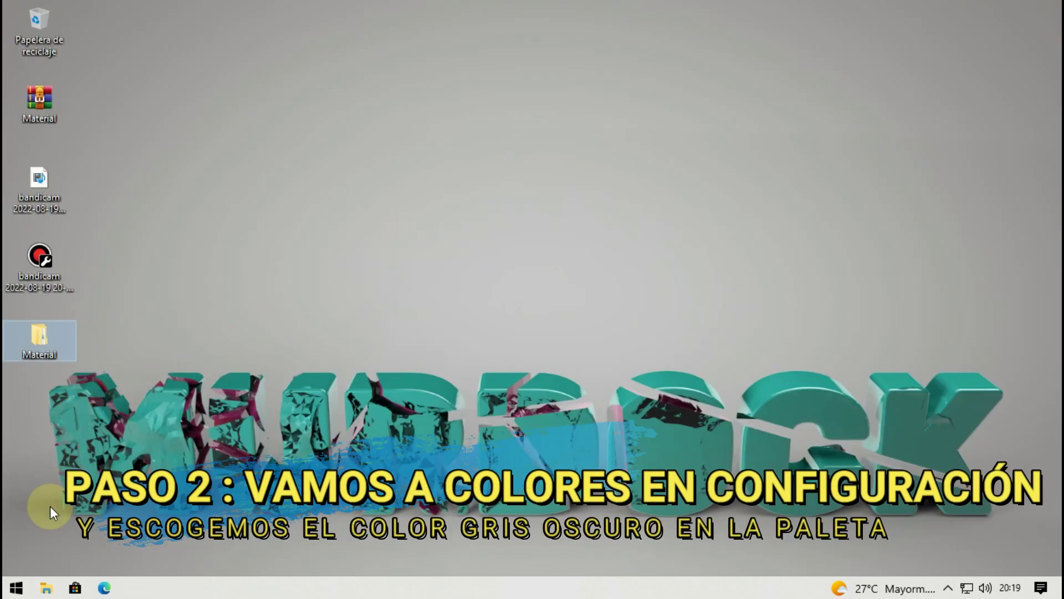
Open the Colores personalization settings in Windows and choose the dark grey Tormenta as the accent colour
left_click(17, 587)
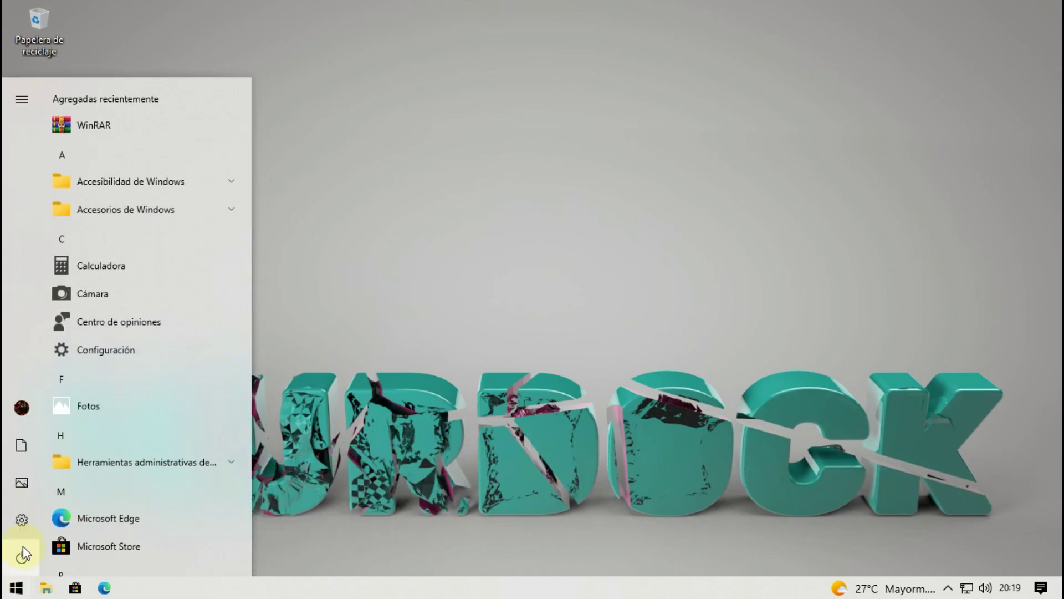
left_click(23, 520)
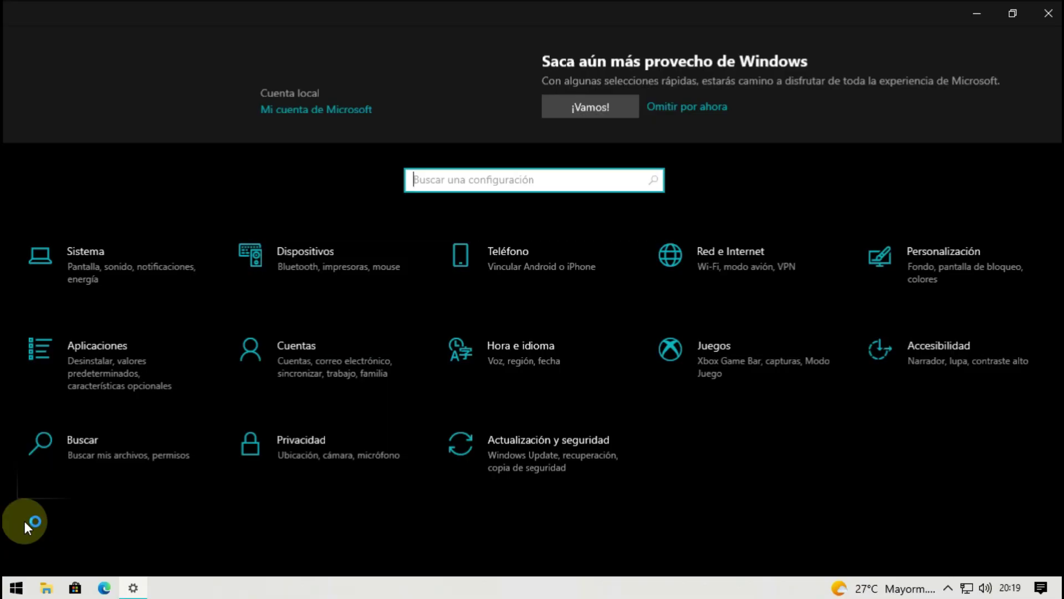
left_click(916, 259)
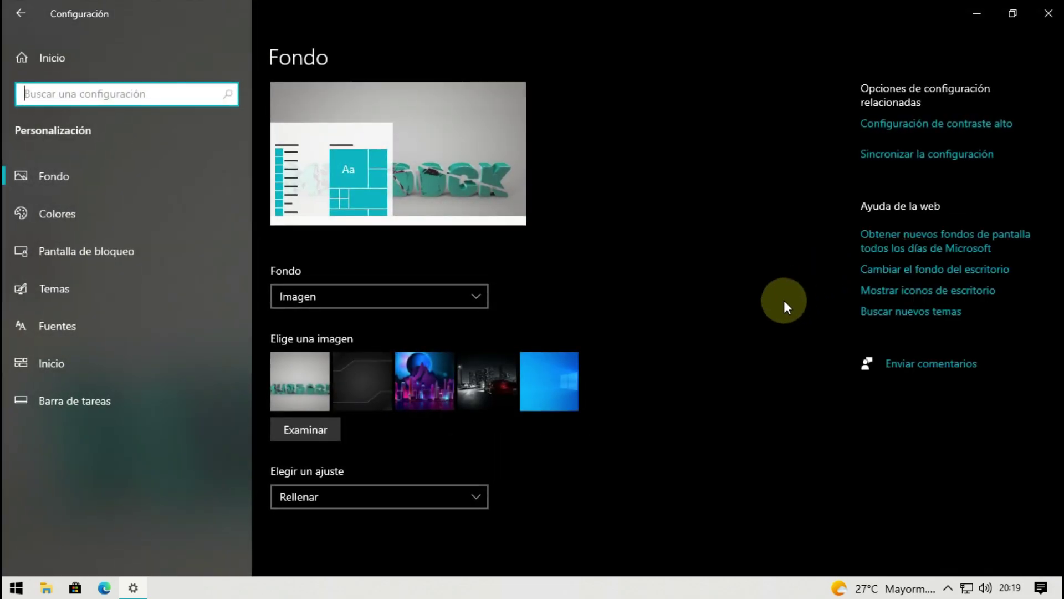
left_click(68, 214)
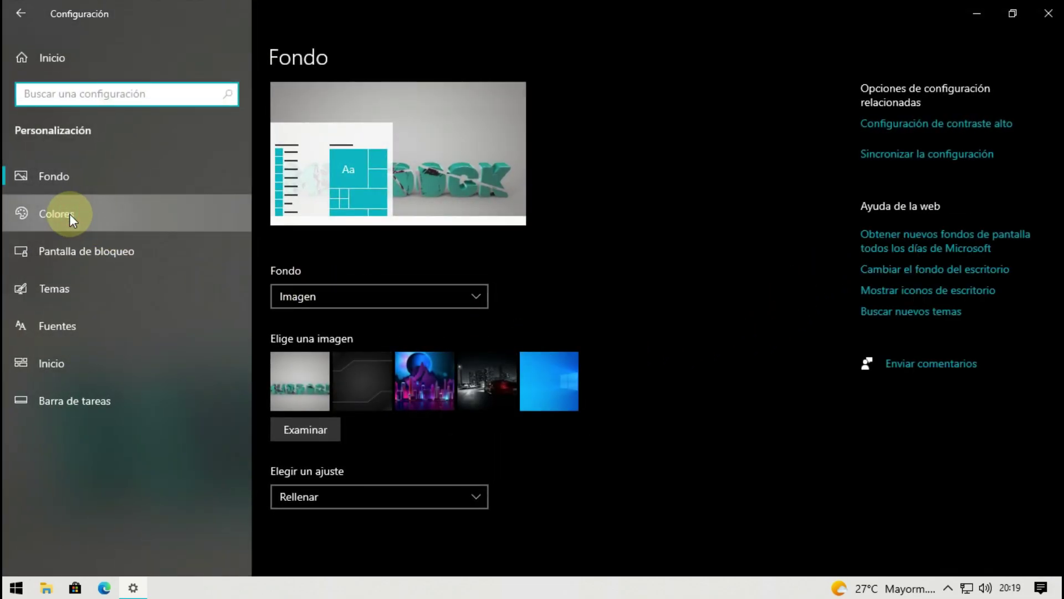
scroll(719, 348, "down", 5)
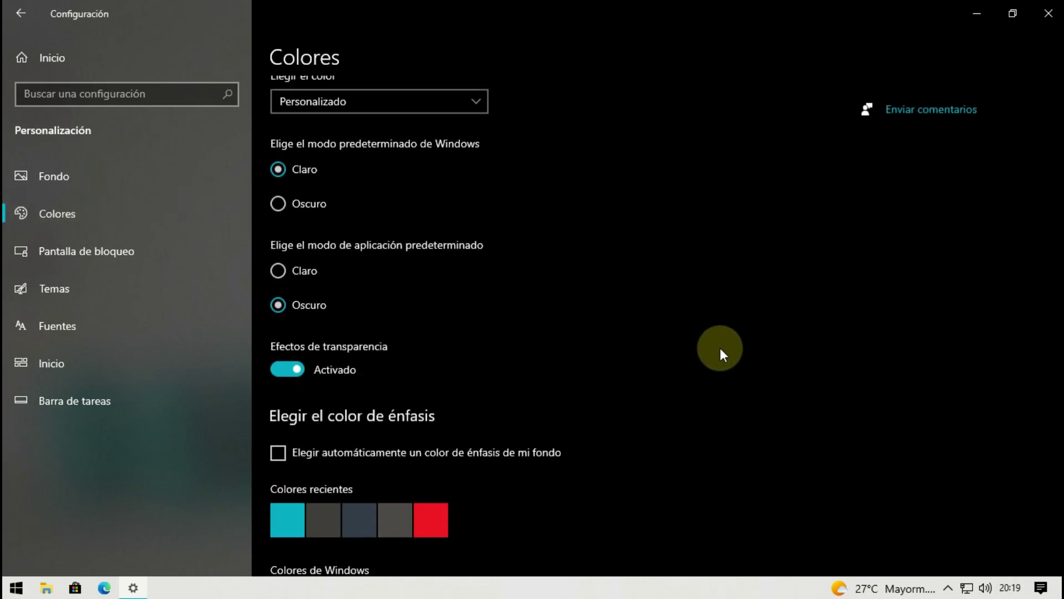
scroll(790, 281, "down", 5)
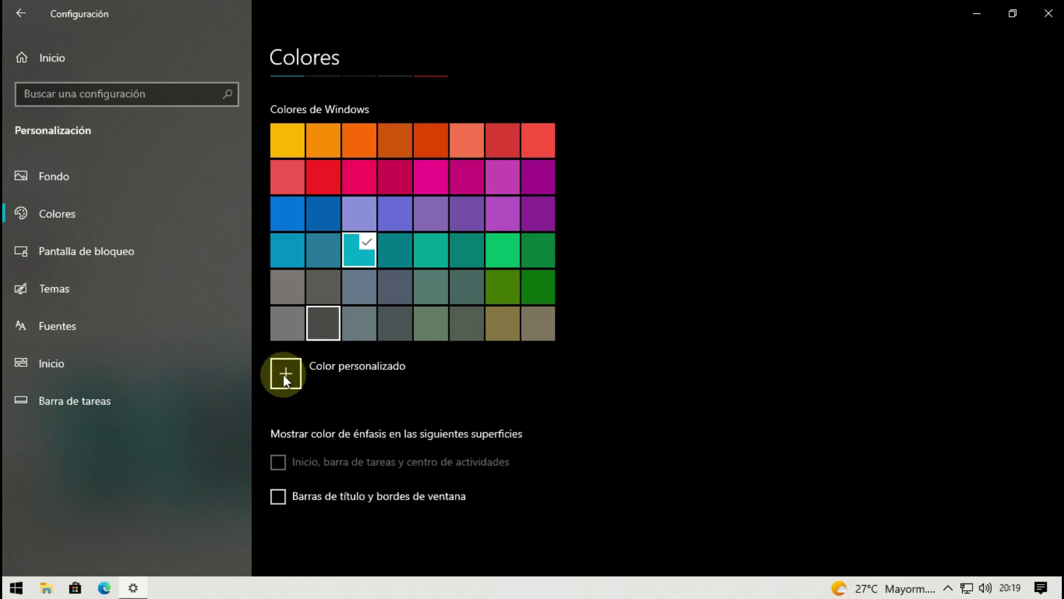
key("space")
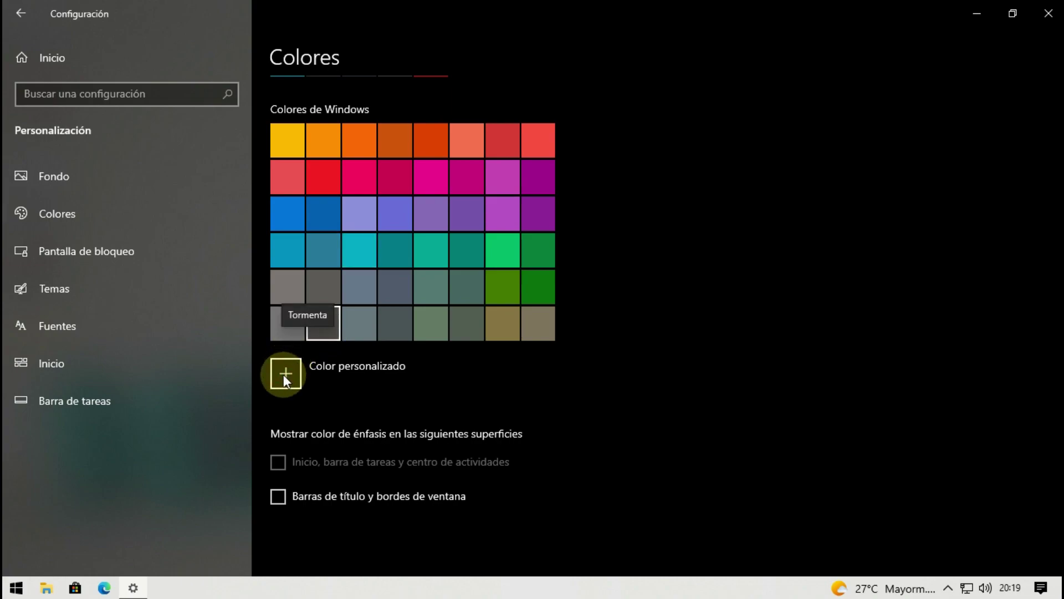
Darken the accent to the custom colour #242322 and apply it
left_click(284, 374)
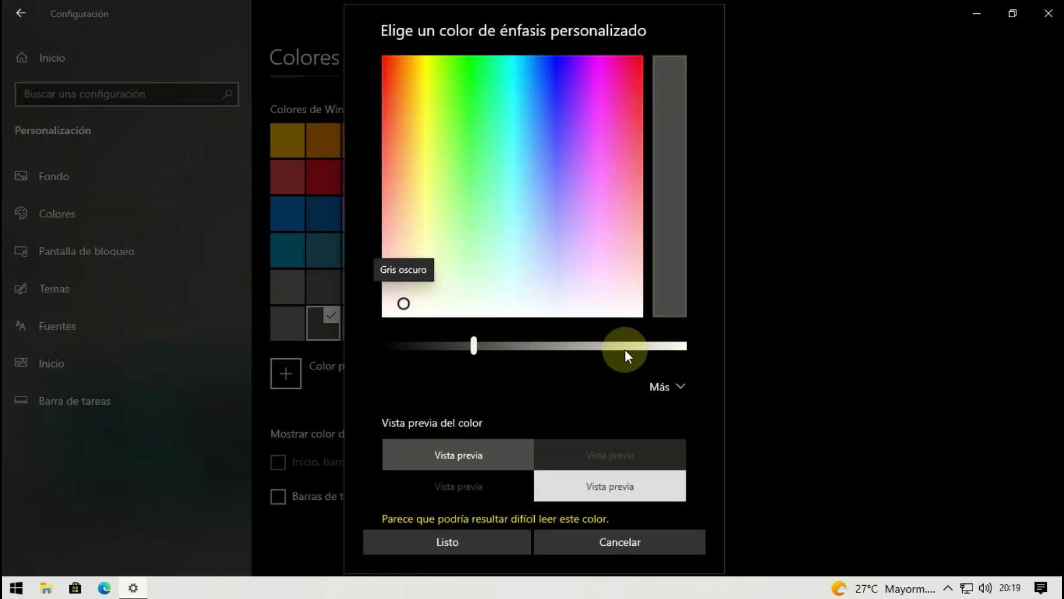
left_click(675, 385)
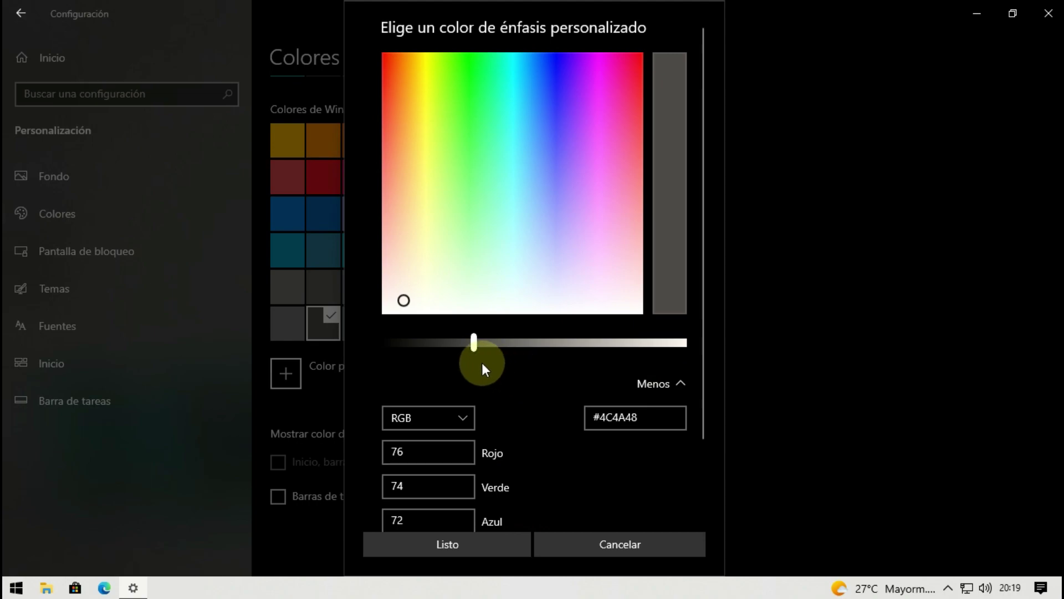
left_click_drag(474, 338, 425, 337)
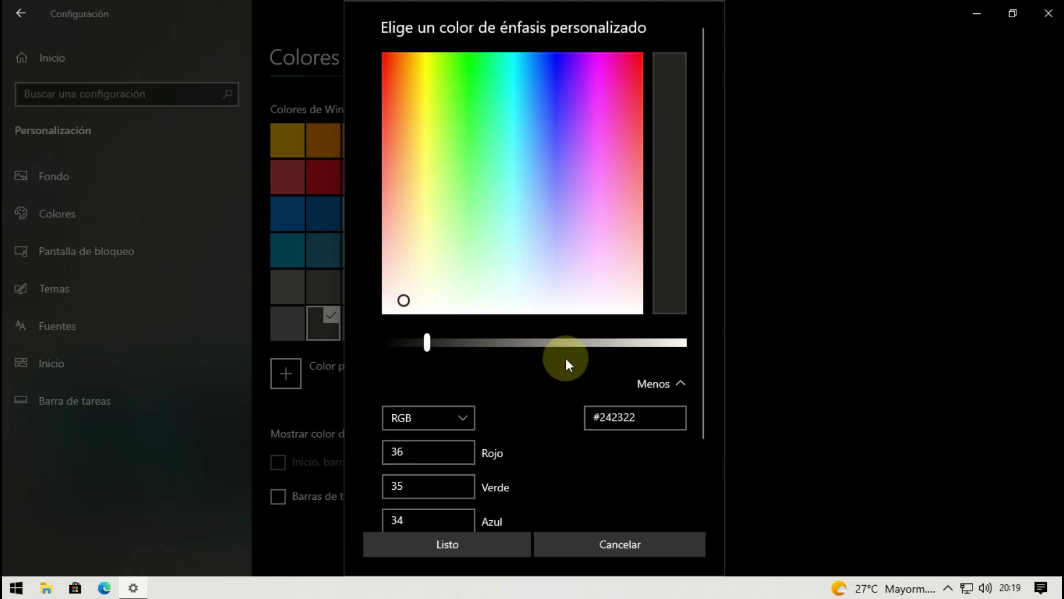
left_click(501, 544)
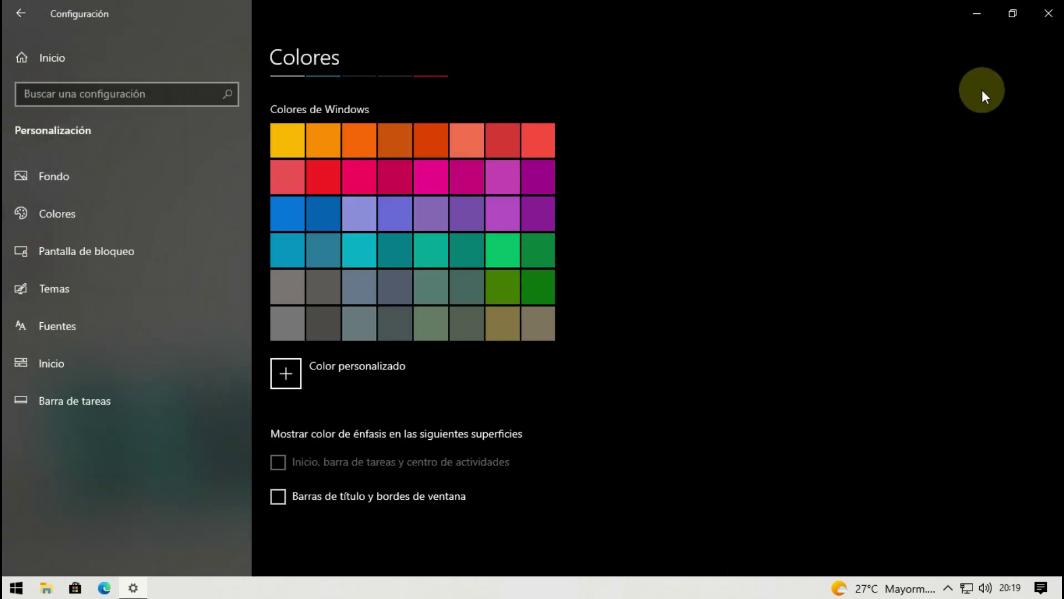
Close the Windows settings and launch the [4] Sweet Paranoia icon pack installer from the Material pack's Sweet Paranoia folder
left_click(1047, 17)
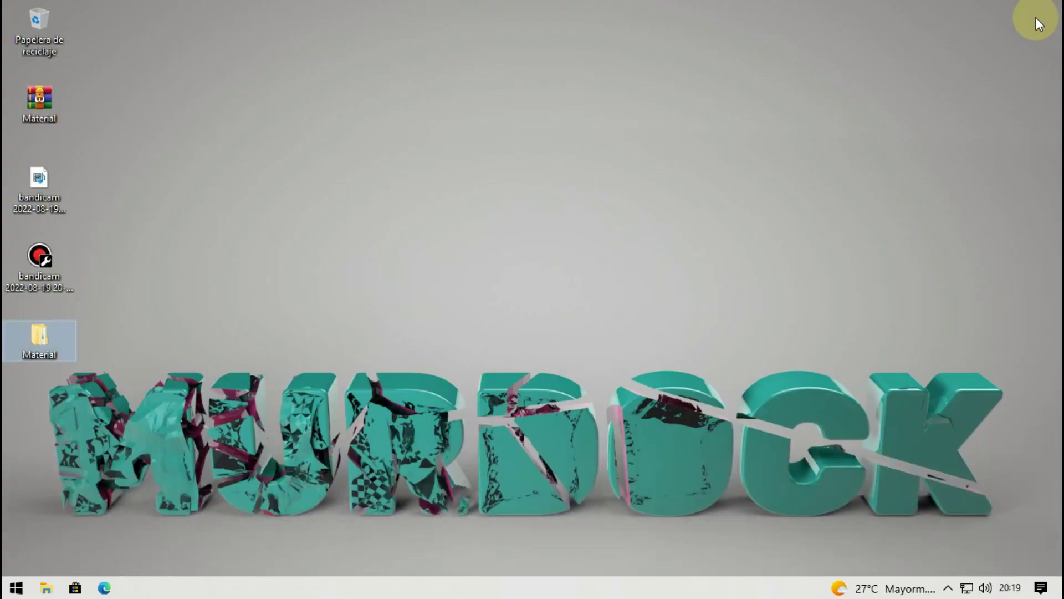
double_click(31, 336)
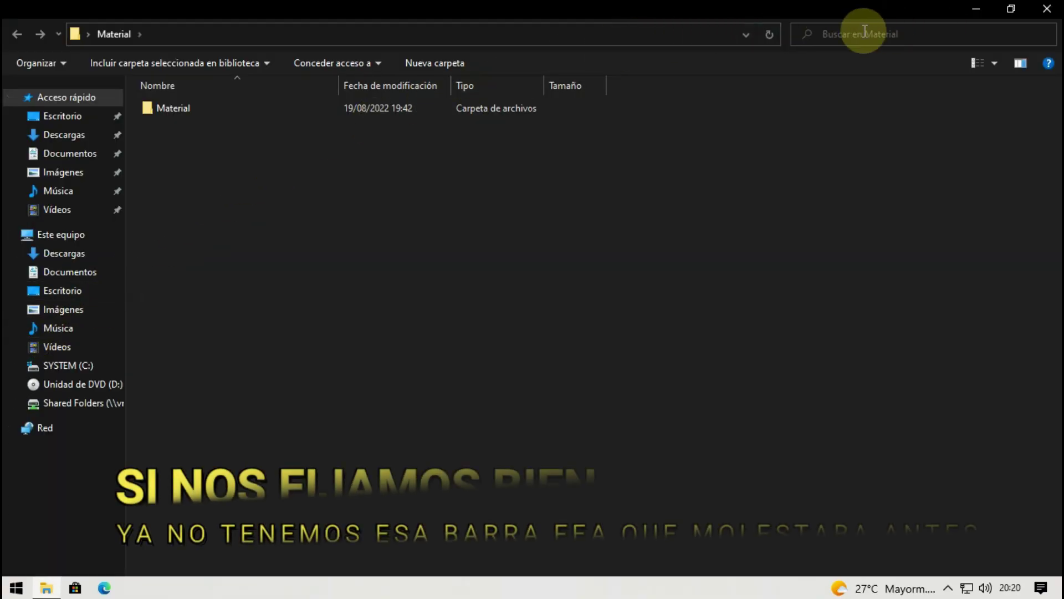
double_click(172, 107)
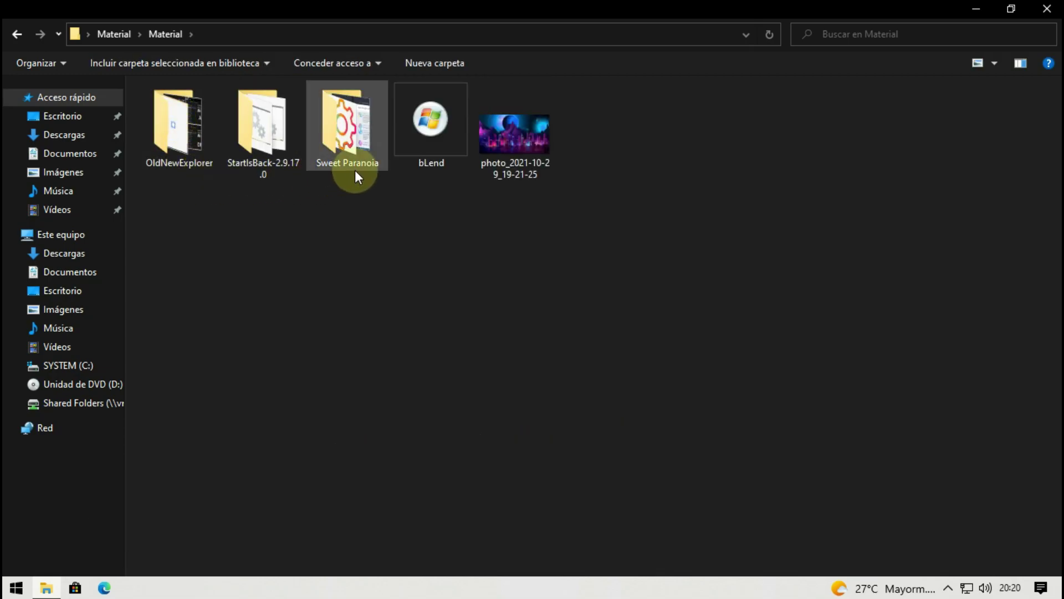
mouse_move(353, 159)
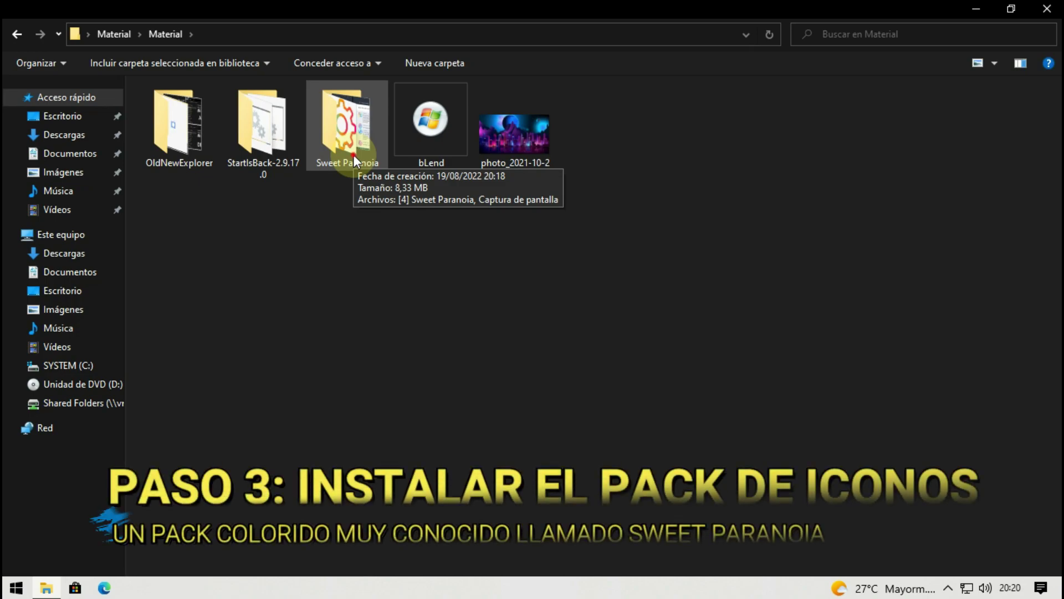
double_click(354, 156)
double_click(195, 145)
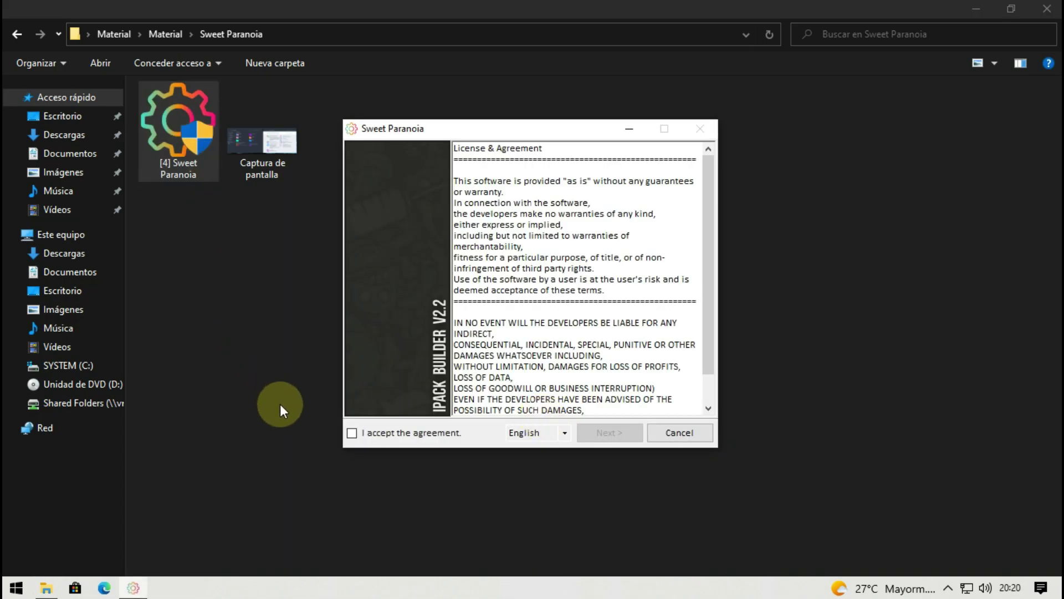
Accept the agreement, switch the installer to Spanish, and patch all system files with Sweet Paranoia, creating a restore point first
left_click(352, 433)
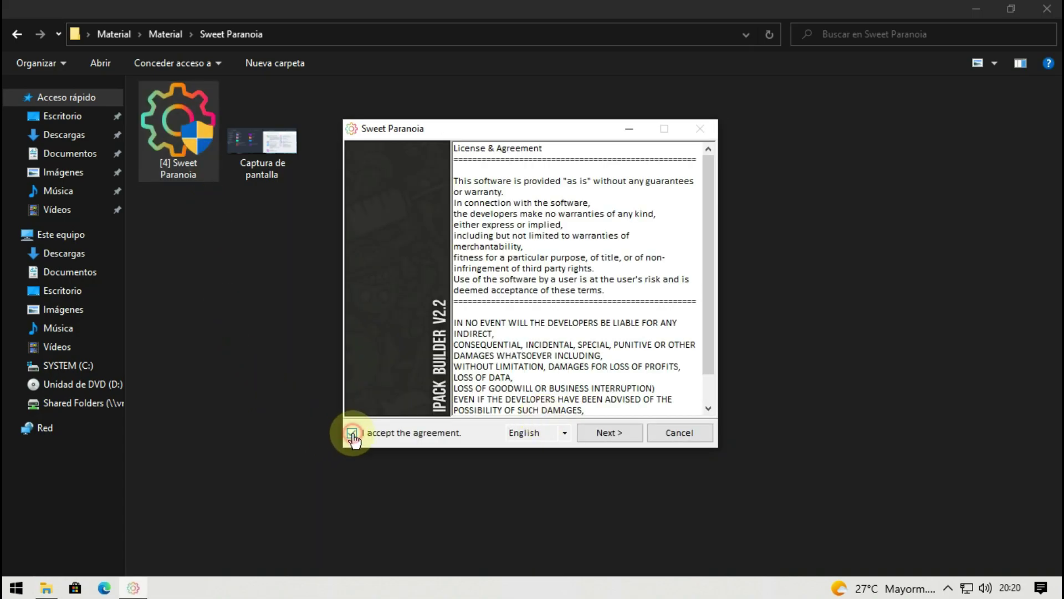
left_click(562, 435)
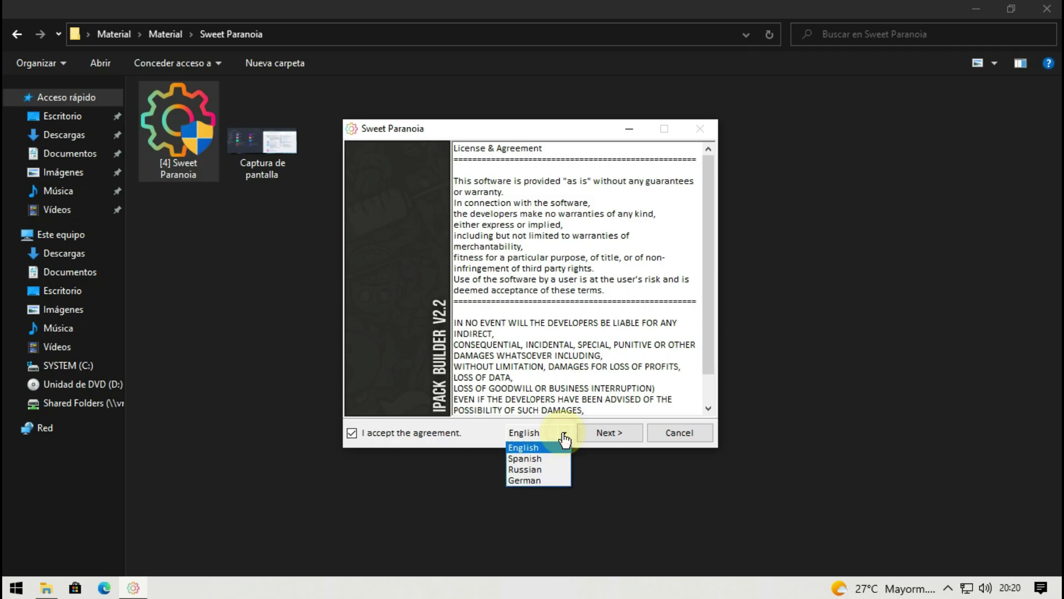
left_click(529, 459)
left_click(612, 433)
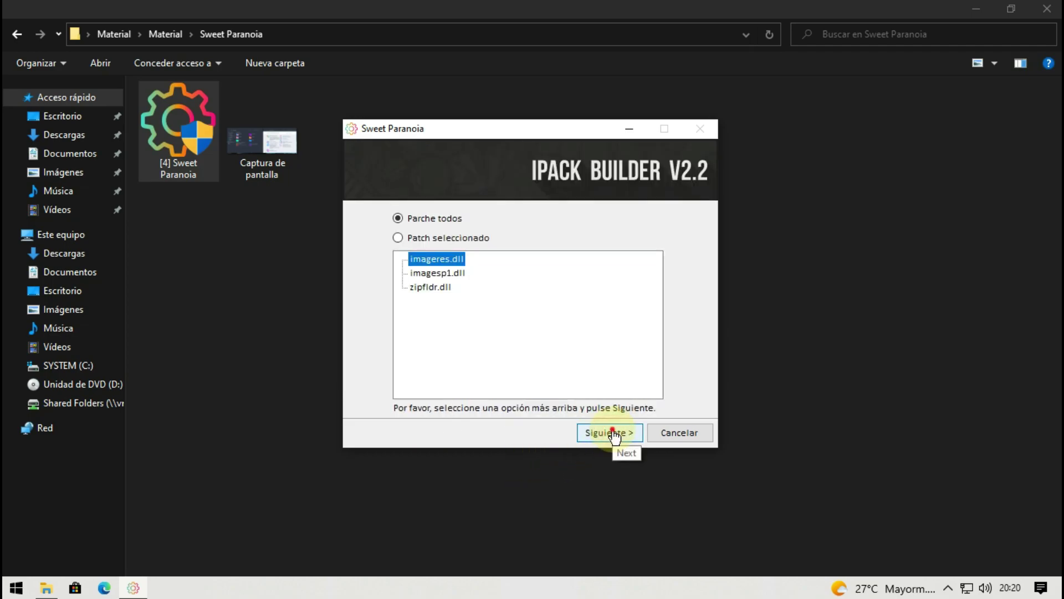
left_click(612, 433)
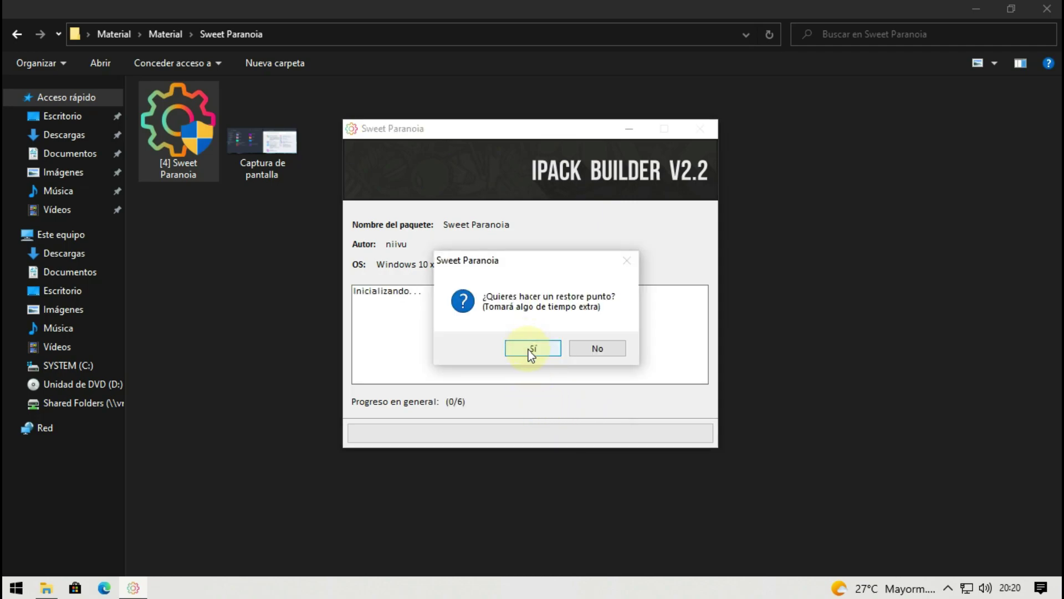
left_click(529, 348)
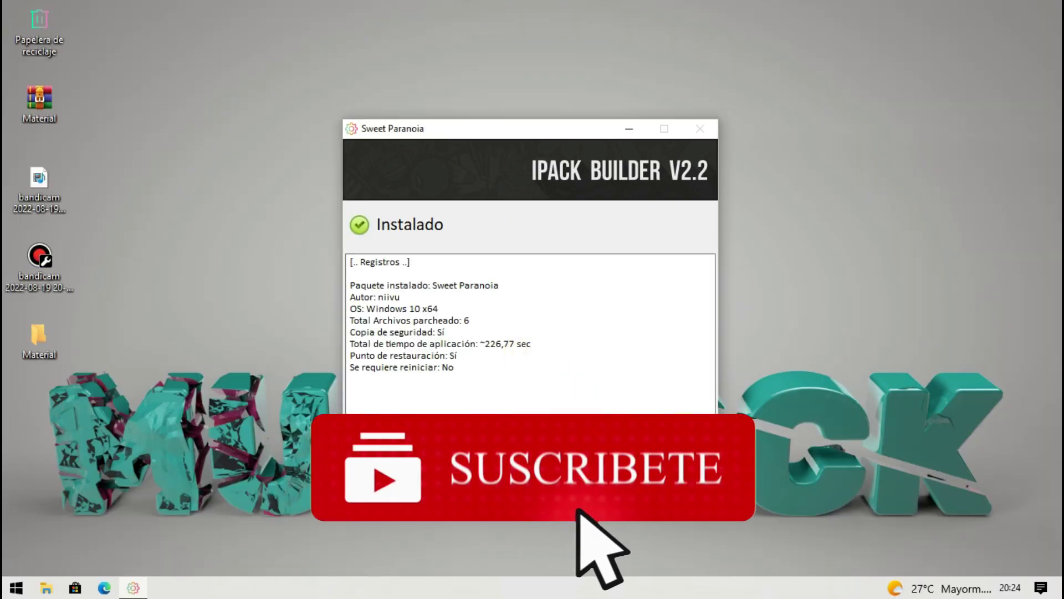
Examine the new folder and drive icons in Este equipo, then close the File Explorer window
left_click(35, 341)
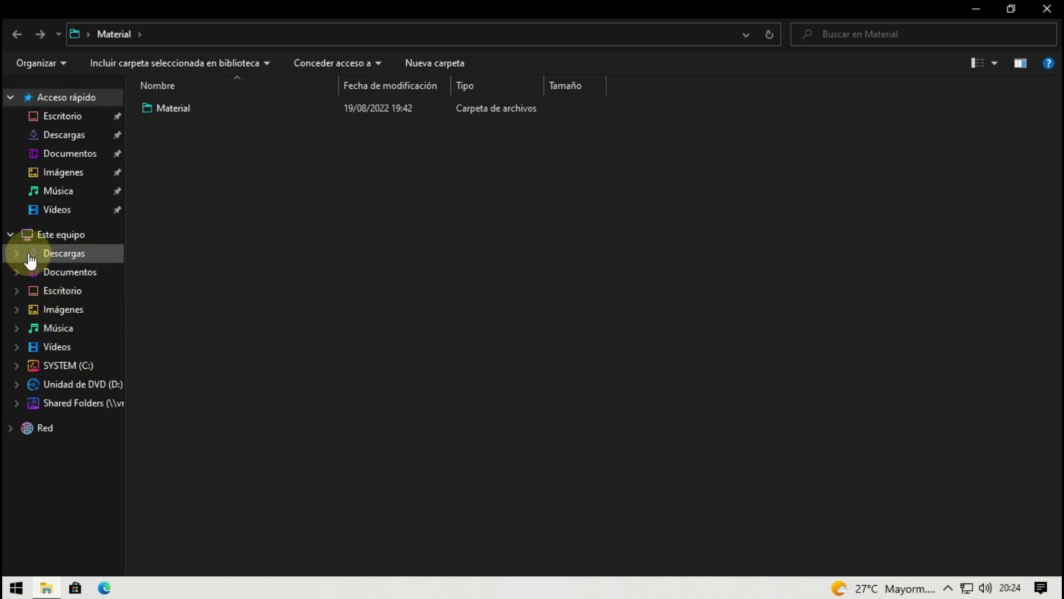
left_click(10, 235)
left_click(37, 242)
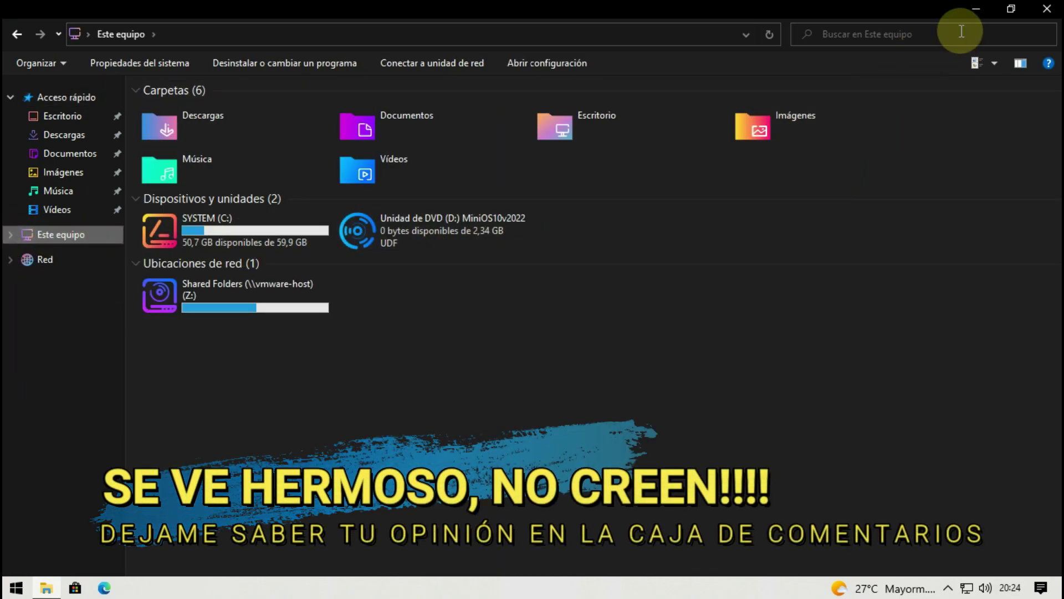
left_click(1014, 9)
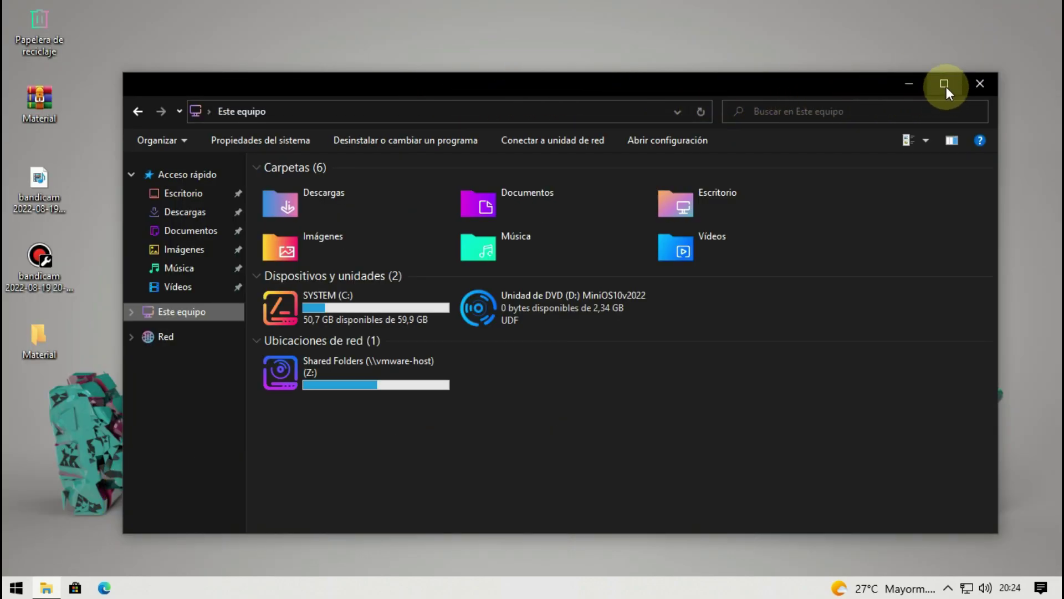
left_click(980, 83)
In the Colores personalization settings, show the accent colour on title bars and window borders
left_click(15, 587)
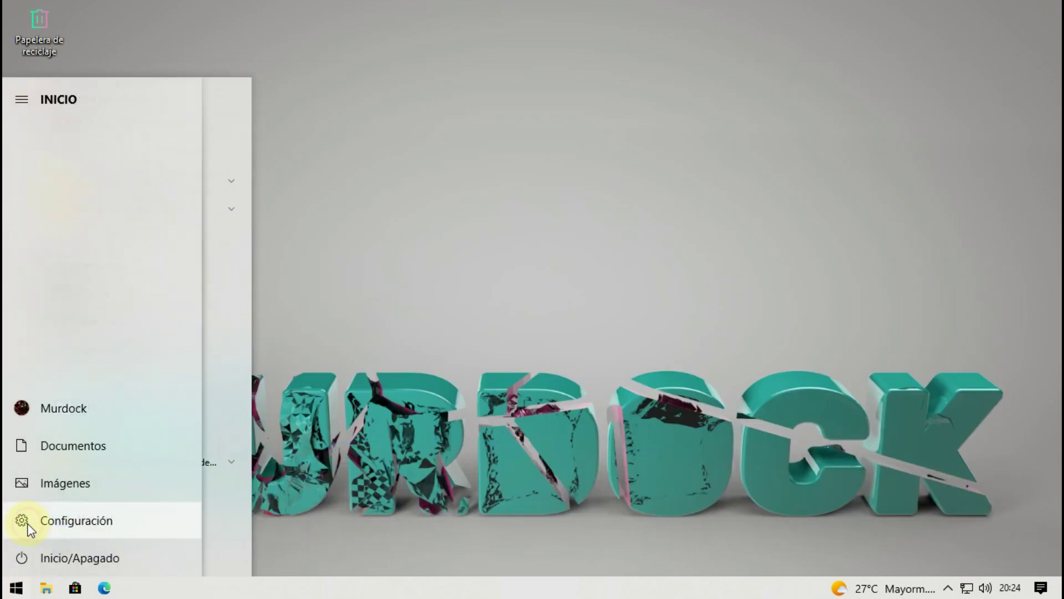
left_click(21, 519)
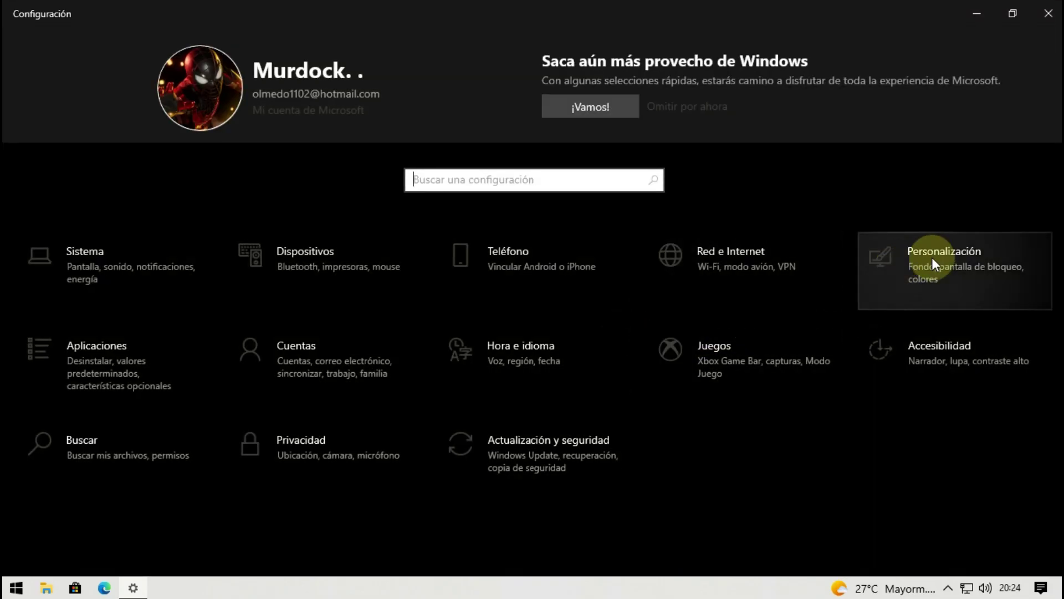
left_click(945, 255)
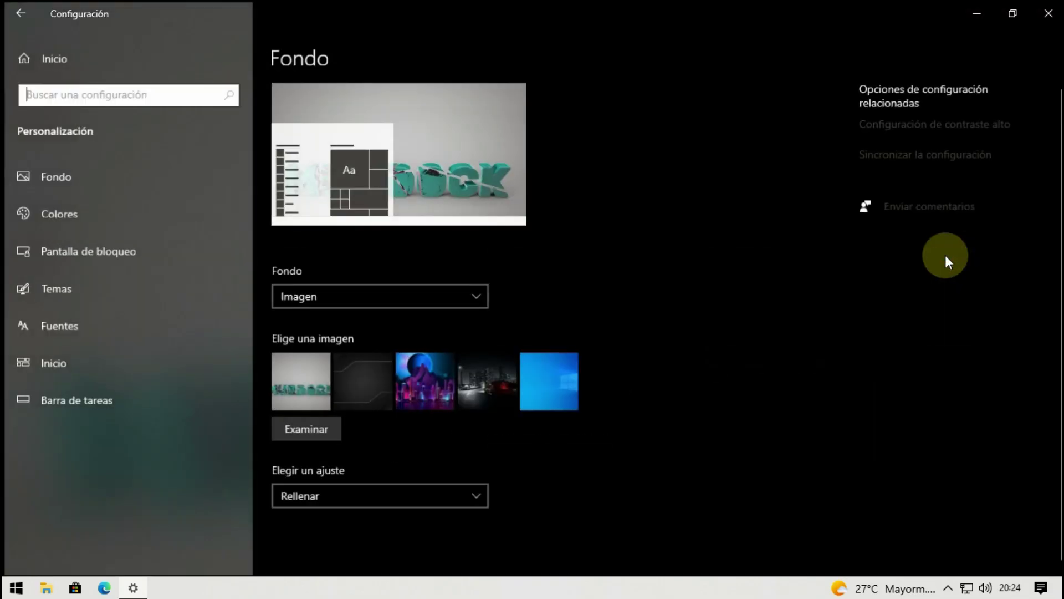
left_click(59, 214)
scroll(715, 302, "down", 10)
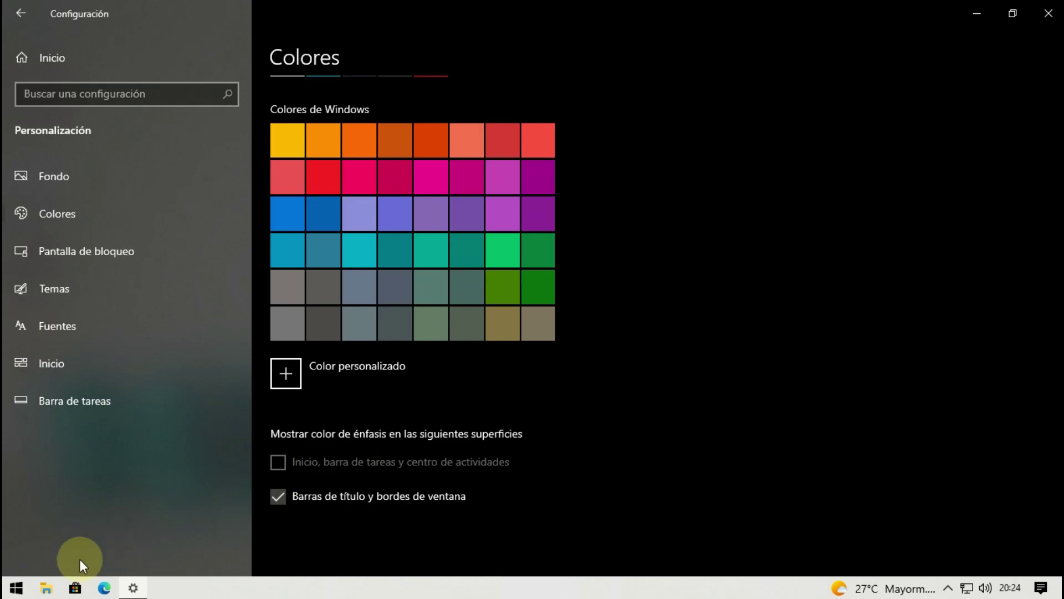
Check the title bar colour on a File Explorer window, then close it and the Windows settings
left_click(46, 588)
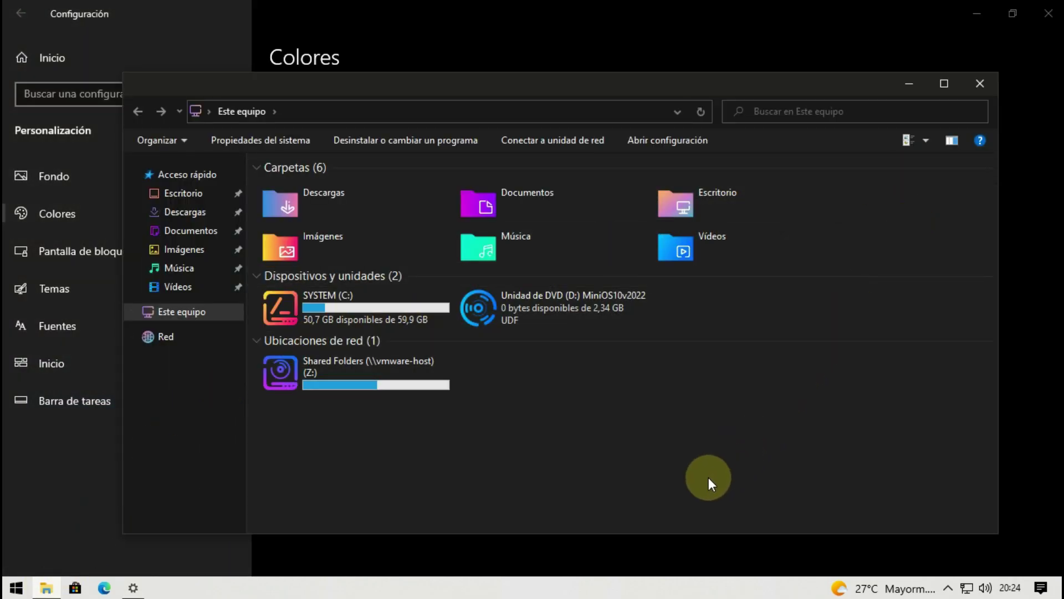
left_click(978, 84)
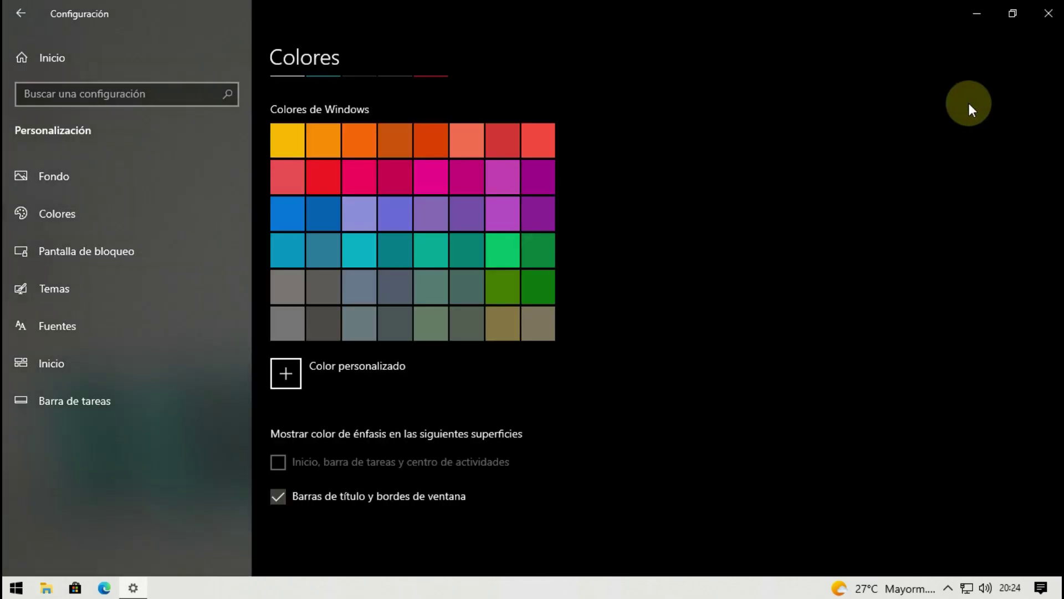
left_click(1048, 16)
Run the StartIsBack-2.9.17.0 installer from the Material pack as administrator and complete the installation
double_click(54, 351)
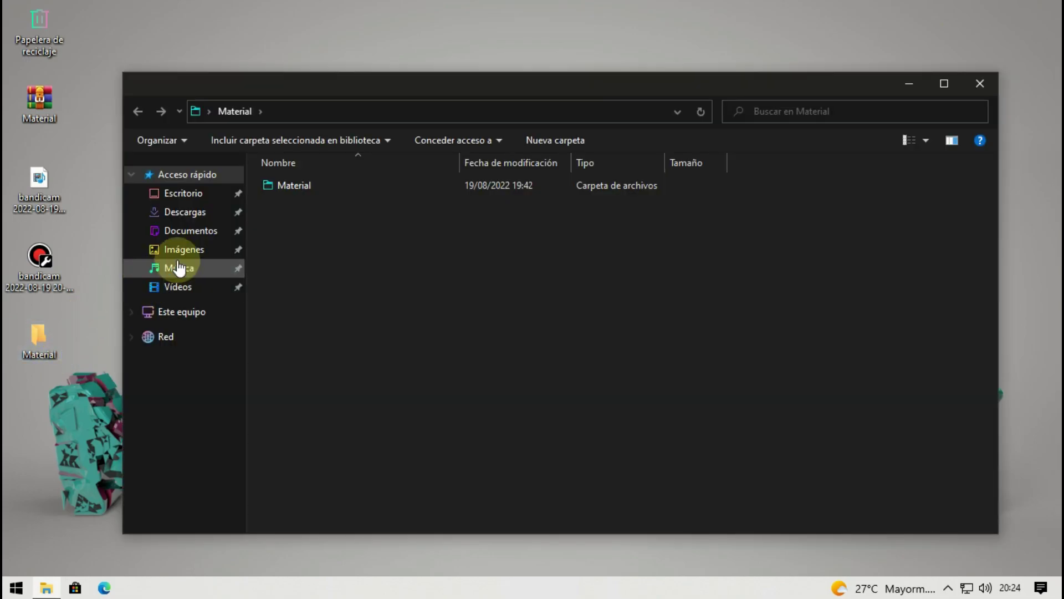
double_click(314, 184)
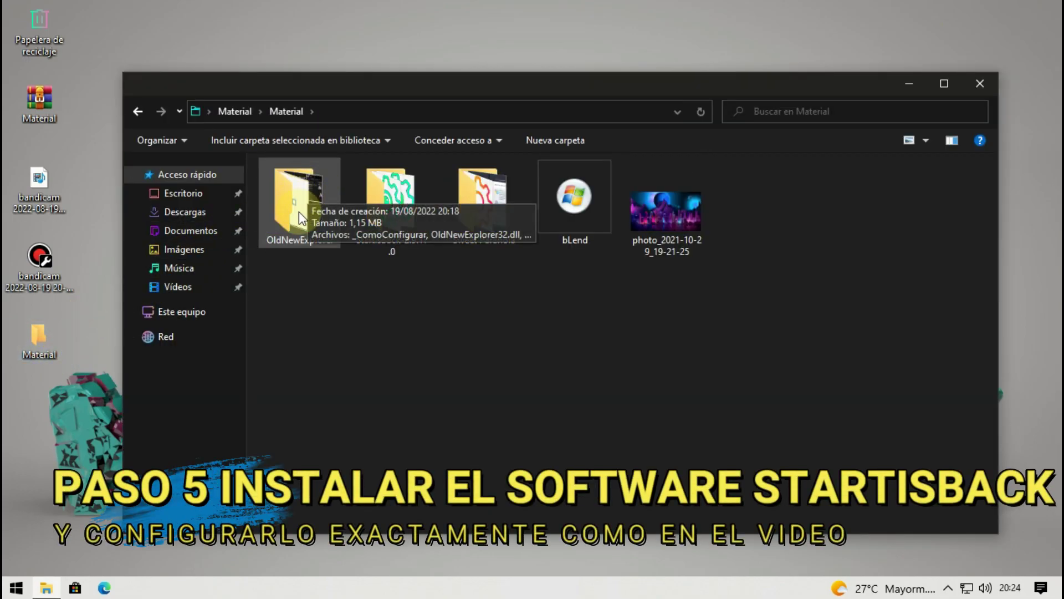
left_click(381, 217)
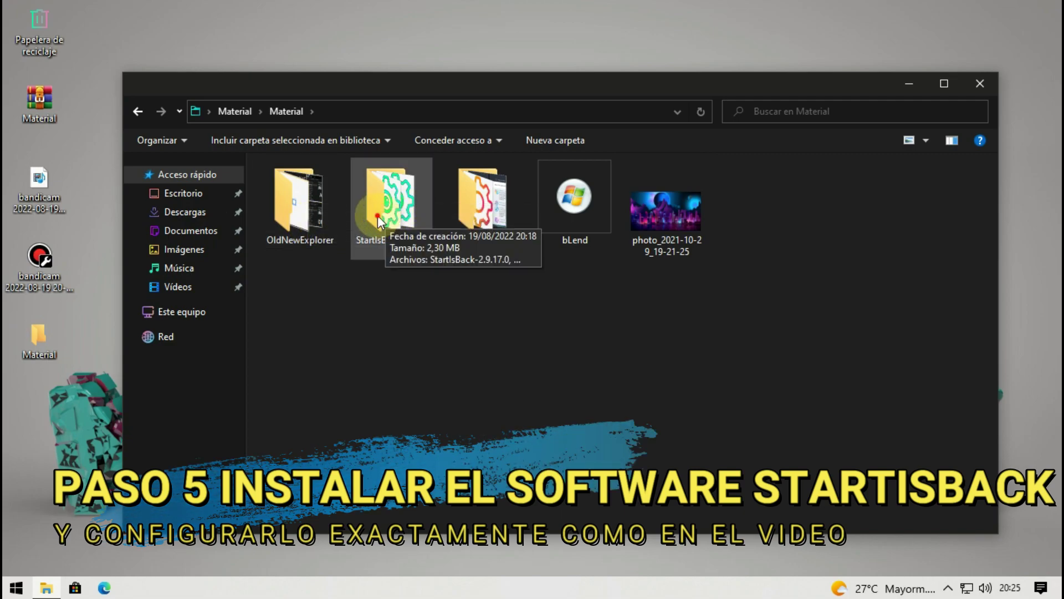
double_click(378, 215)
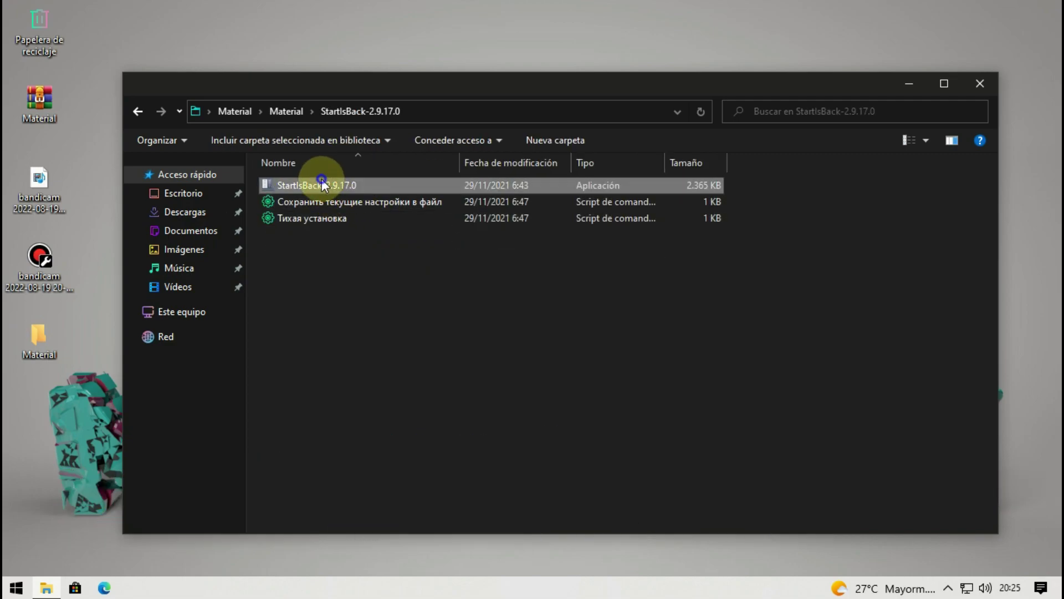
right_click(323, 184)
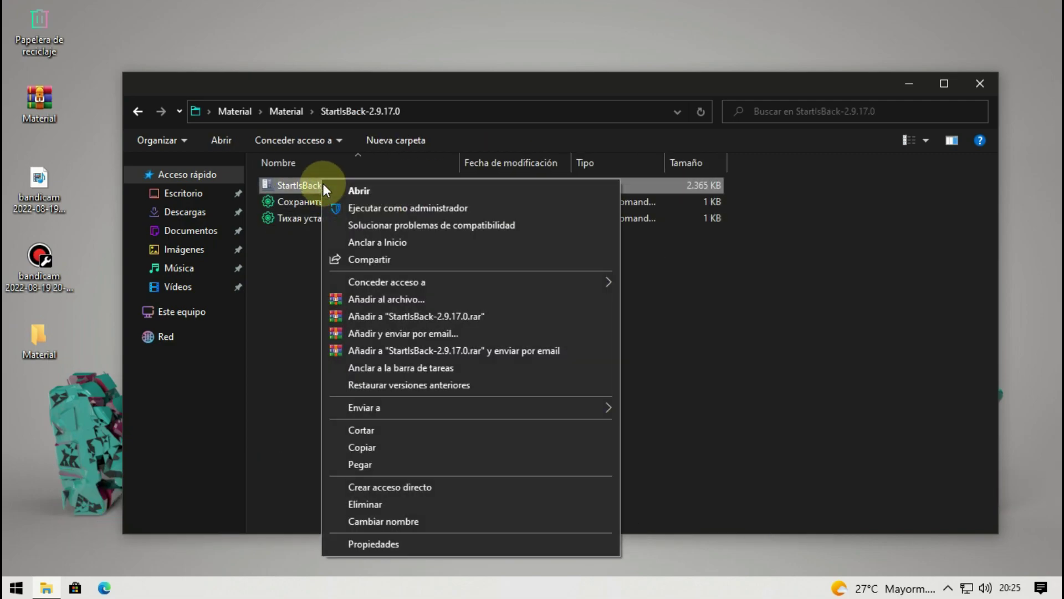
left_click(369, 211)
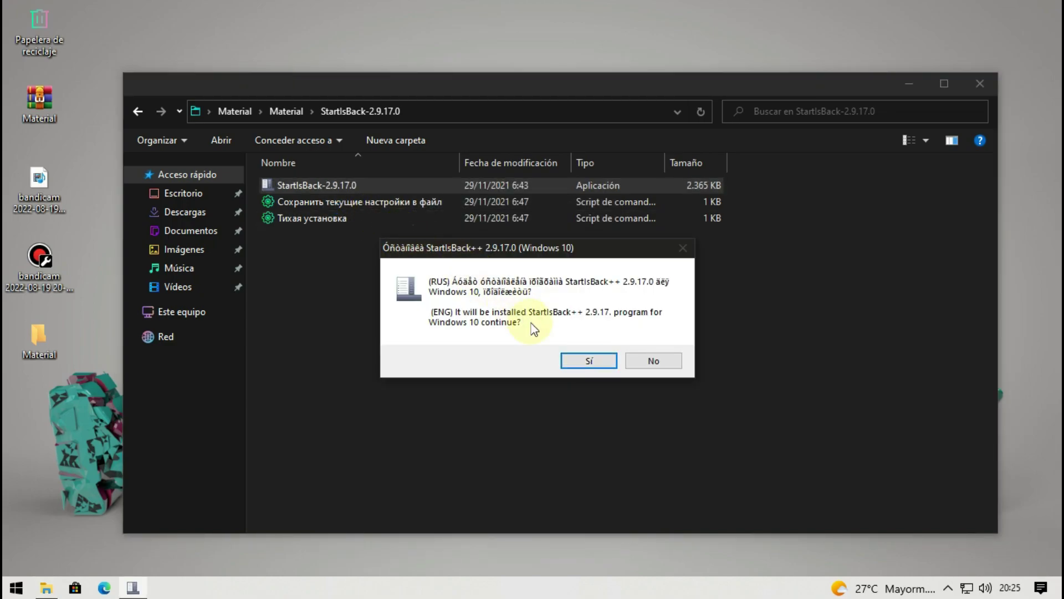
left_click(566, 362)
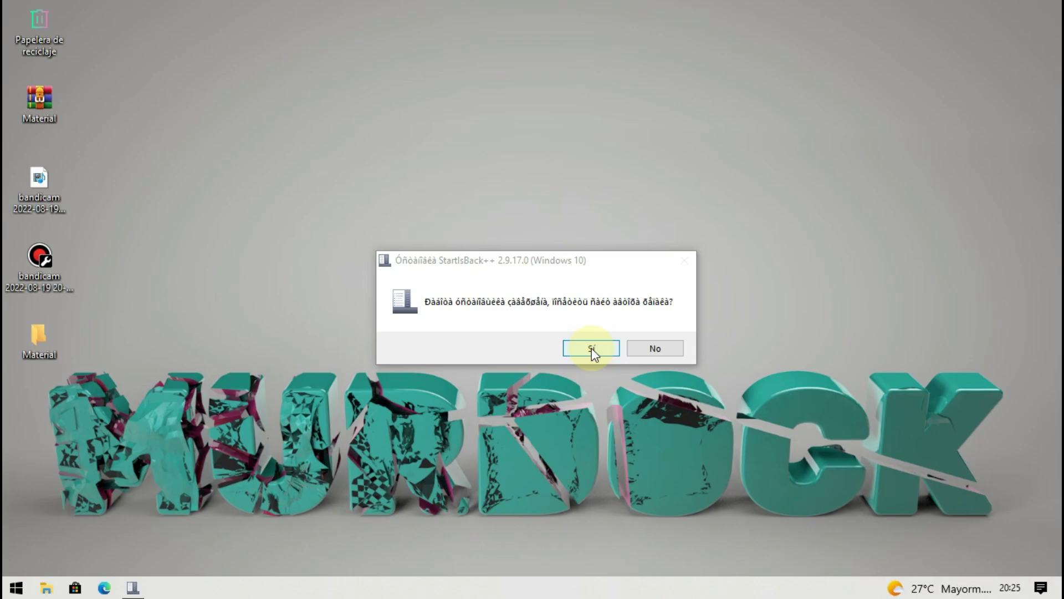
left_click(591, 348)
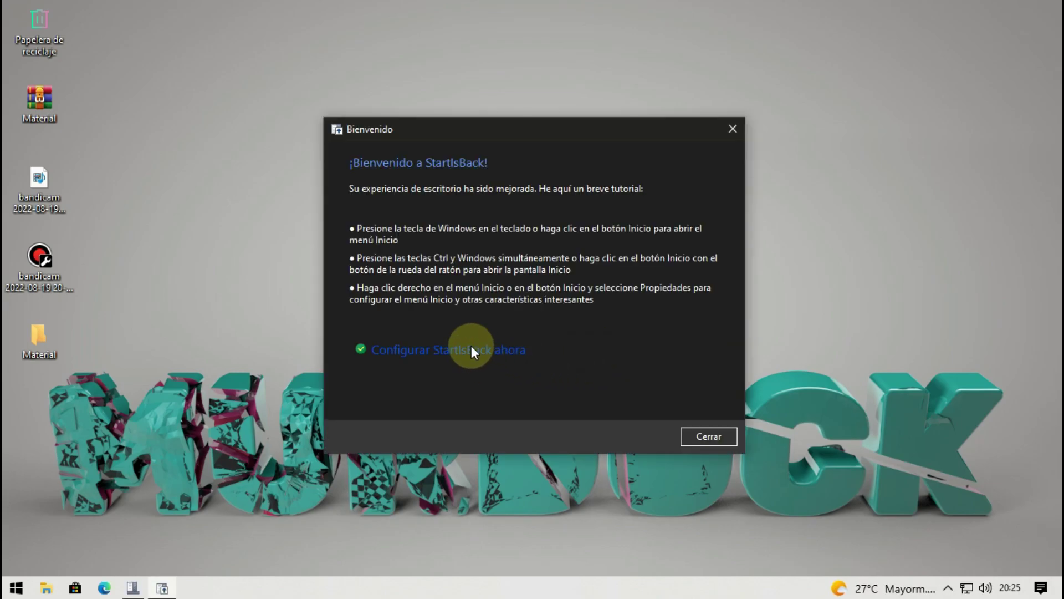
Open the StartIsBack configuration, keep the Plain10 menu style, and choose the AV_StartIsBackOrbs_1300 Start button
left_click(471, 349)
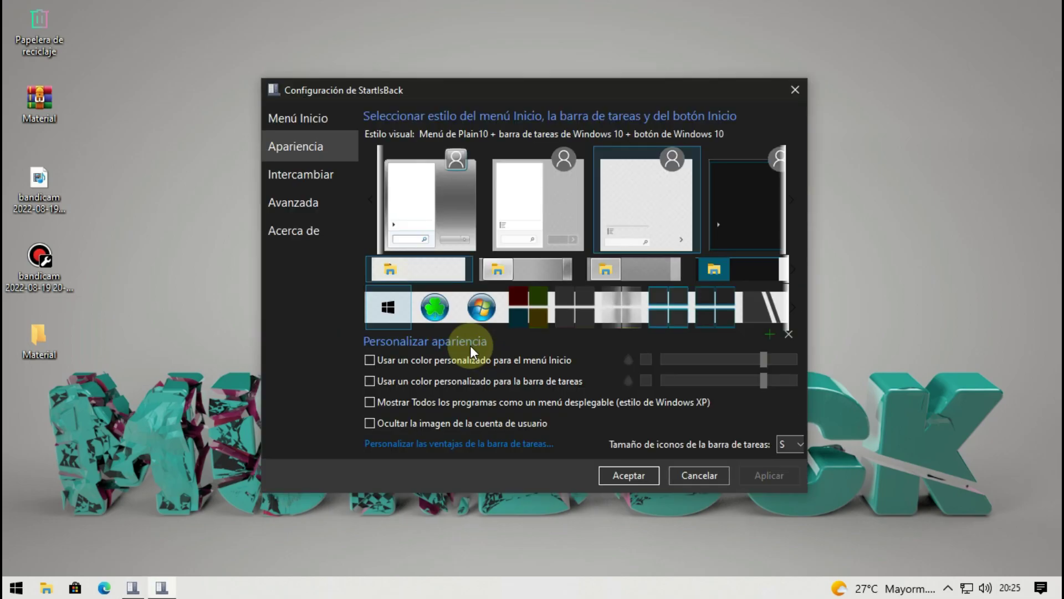
left_click(660, 206)
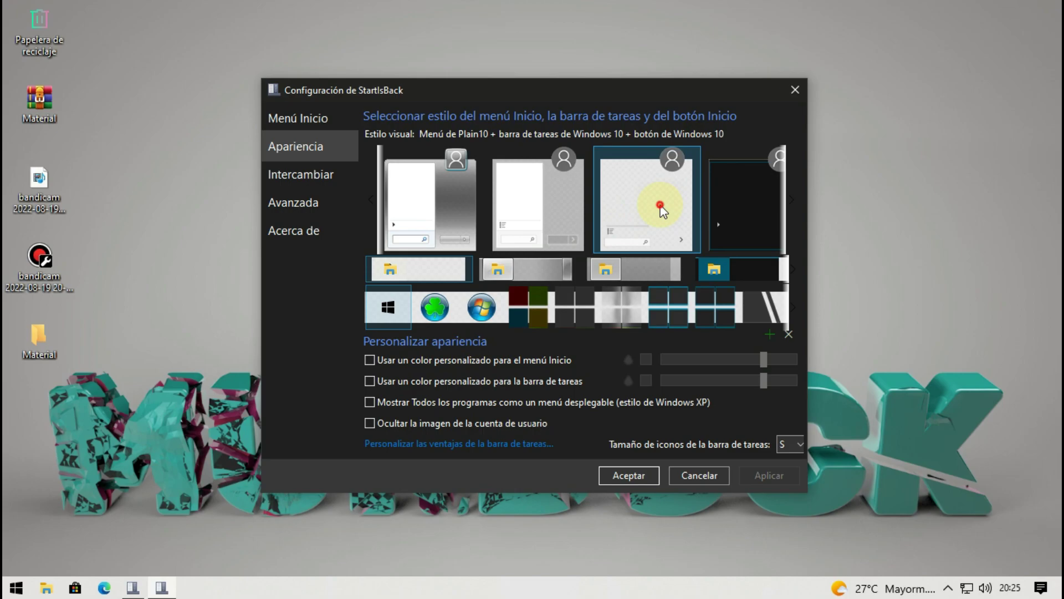
left_click(793, 306)
left_click(793, 306)
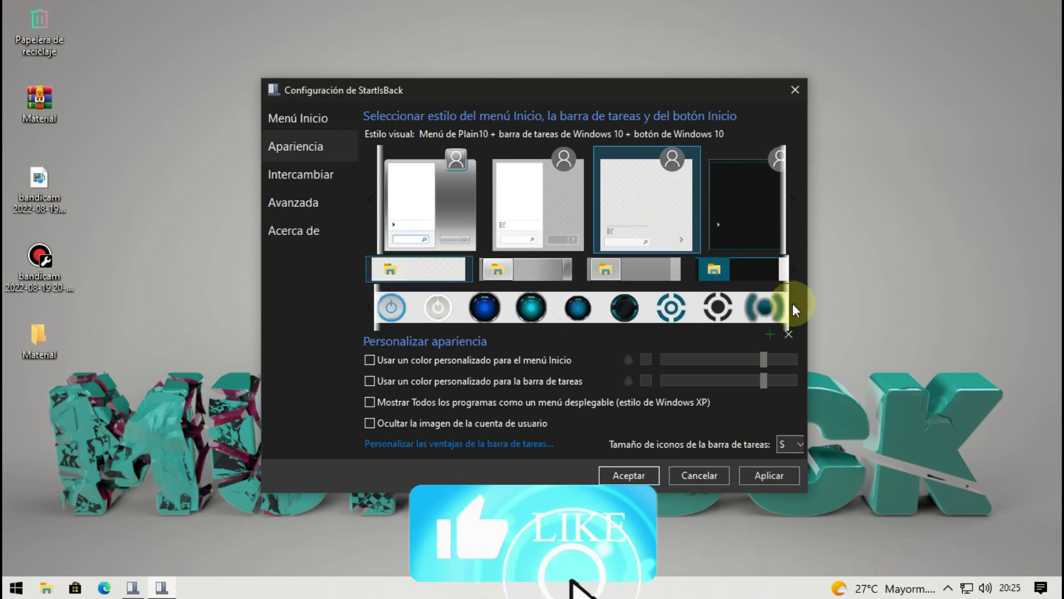
left_click(793, 307)
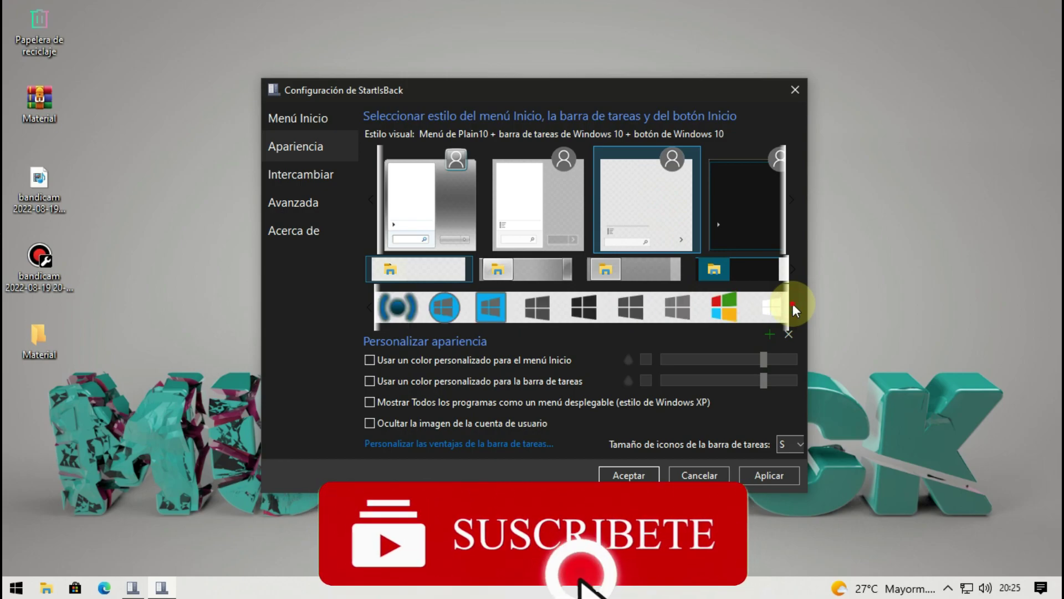
left_click(793, 307)
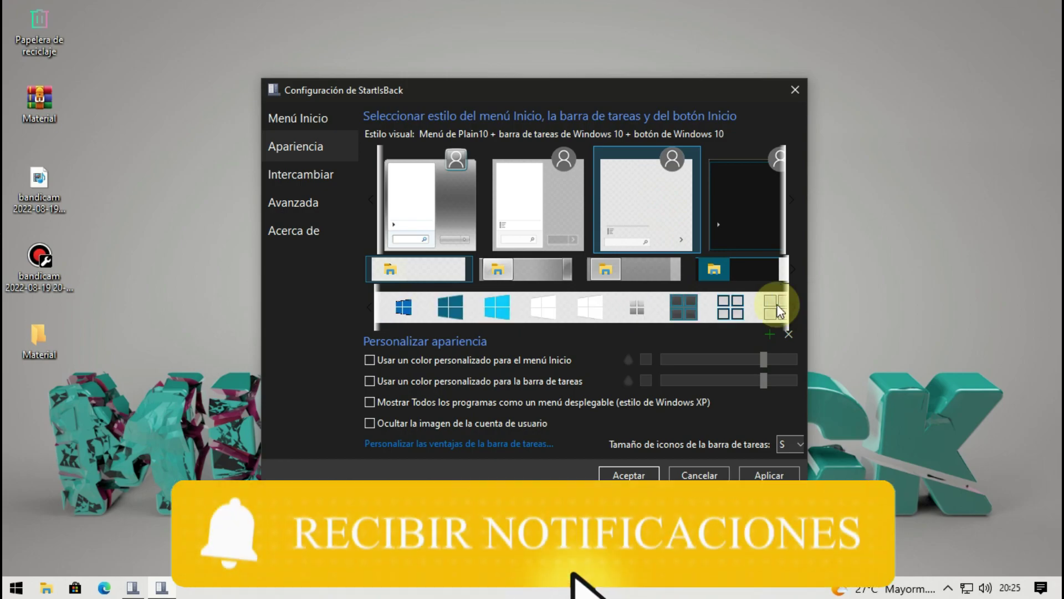
left_click(642, 305)
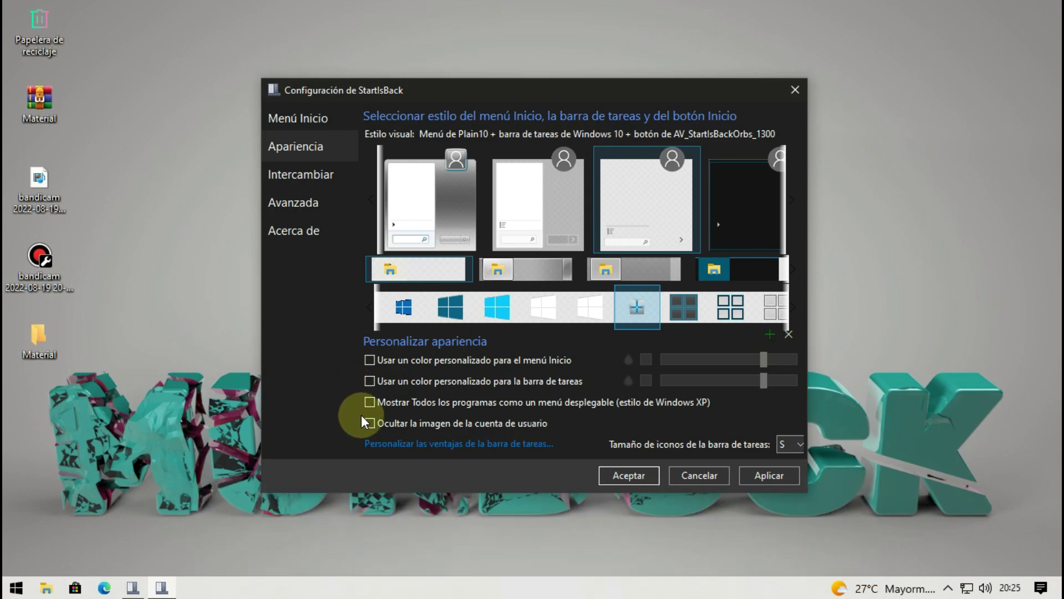
Hide the user account image and enable custom colours for the Start menu and taskbar, both at 0% opacity
left_click(368, 422)
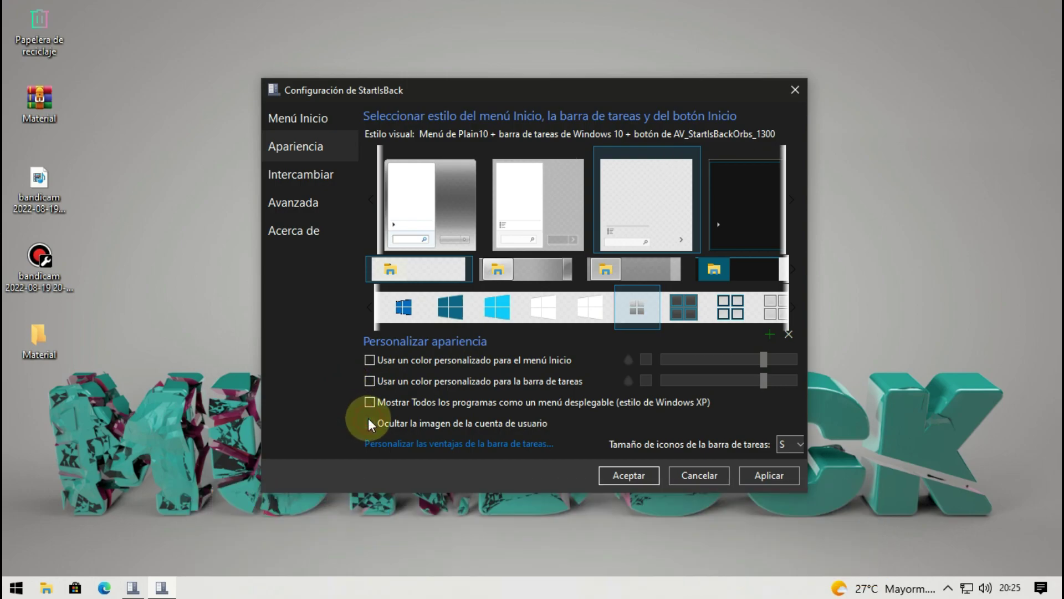
left_click(377, 362)
left_click(765, 358)
left_click_drag(766, 359, 654, 361)
left_click(370, 381)
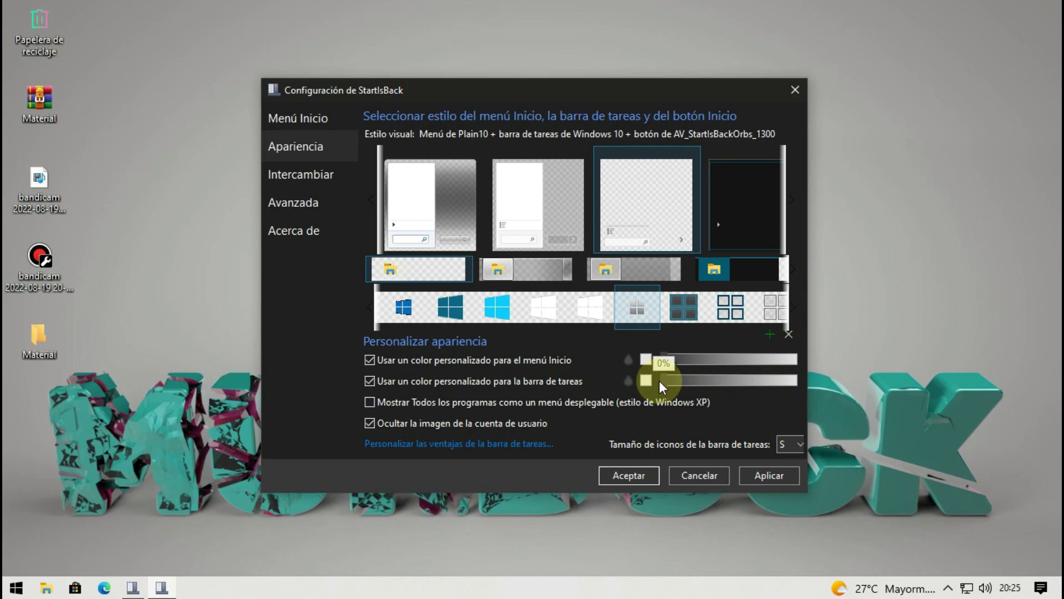
Apply the taskbar colour at 0% opacity and set the Start menu's number of recent programs to 0
left_click_drag(659, 380, 661, 382)
left_click(776, 475)
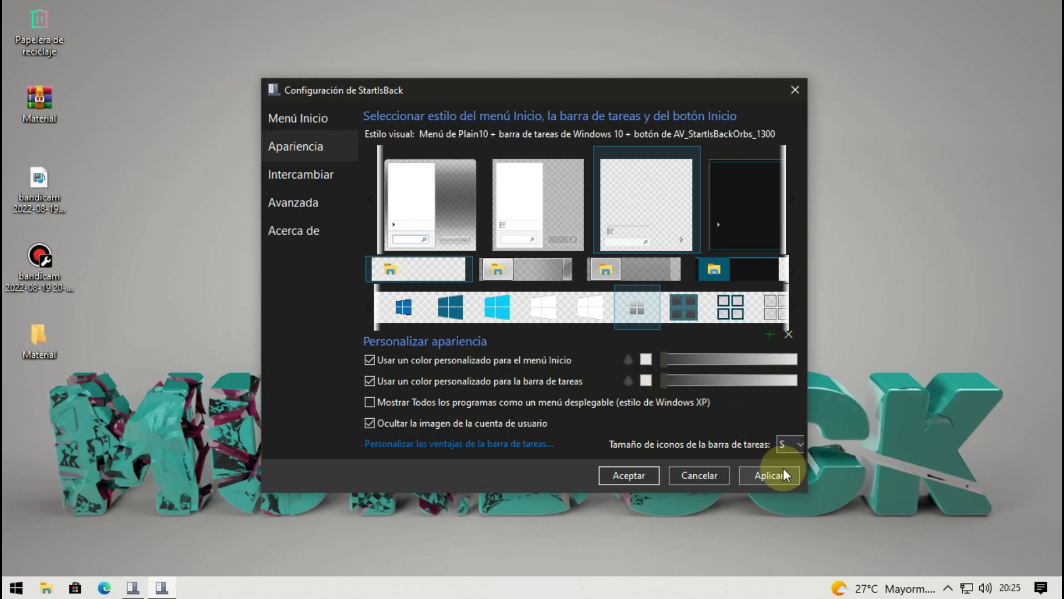
left_click(299, 111)
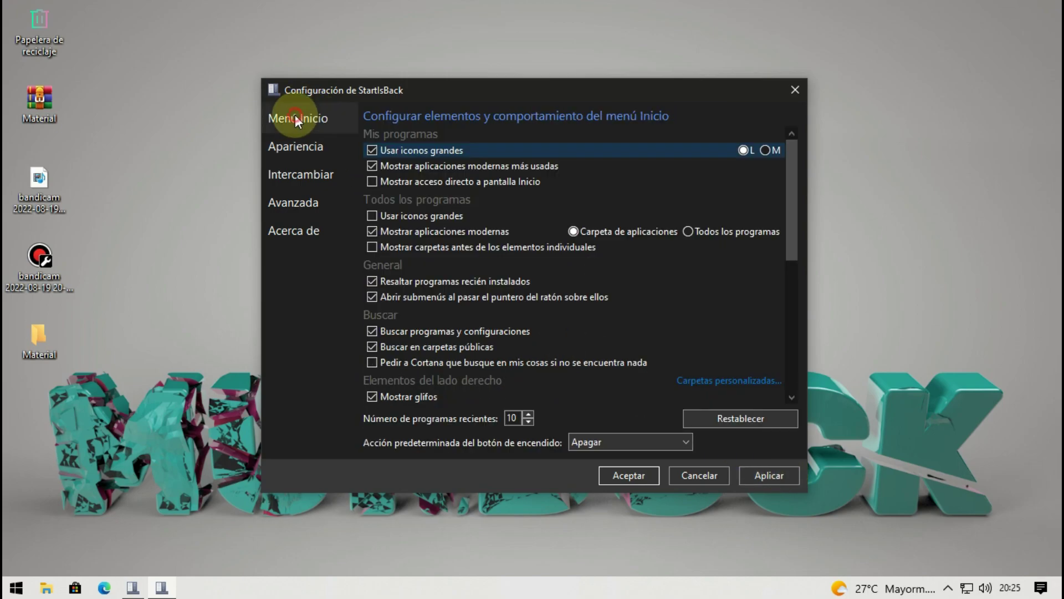
left_click(527, 421)
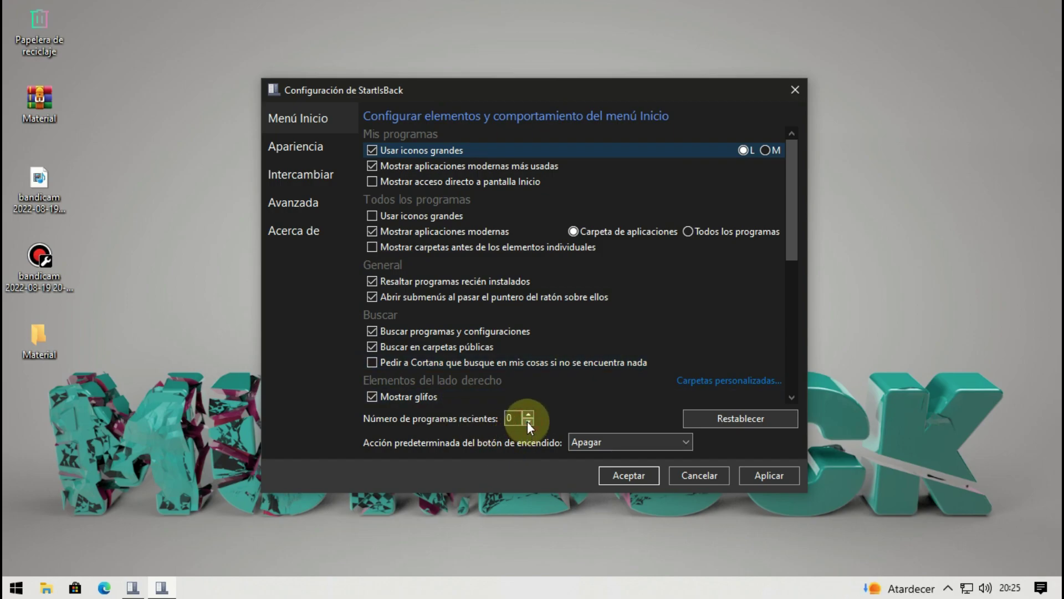
Set the jump list's recent items to 0, save the StartIsBack configuration and answer the installer's final prompt with Sí
left_click(297, 146)
left_click(297, 174)
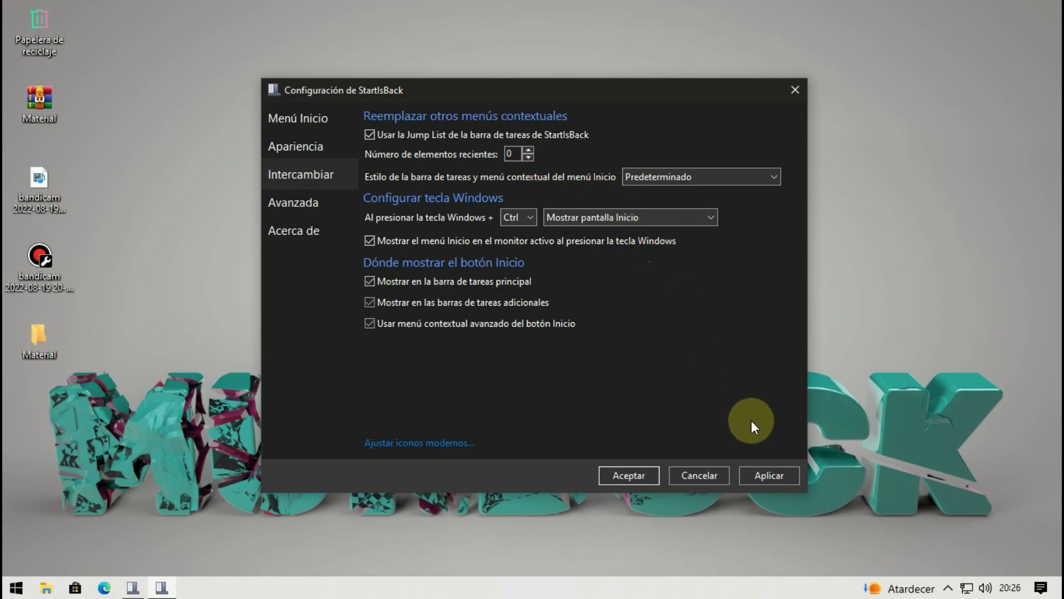
left_click(774, 475)
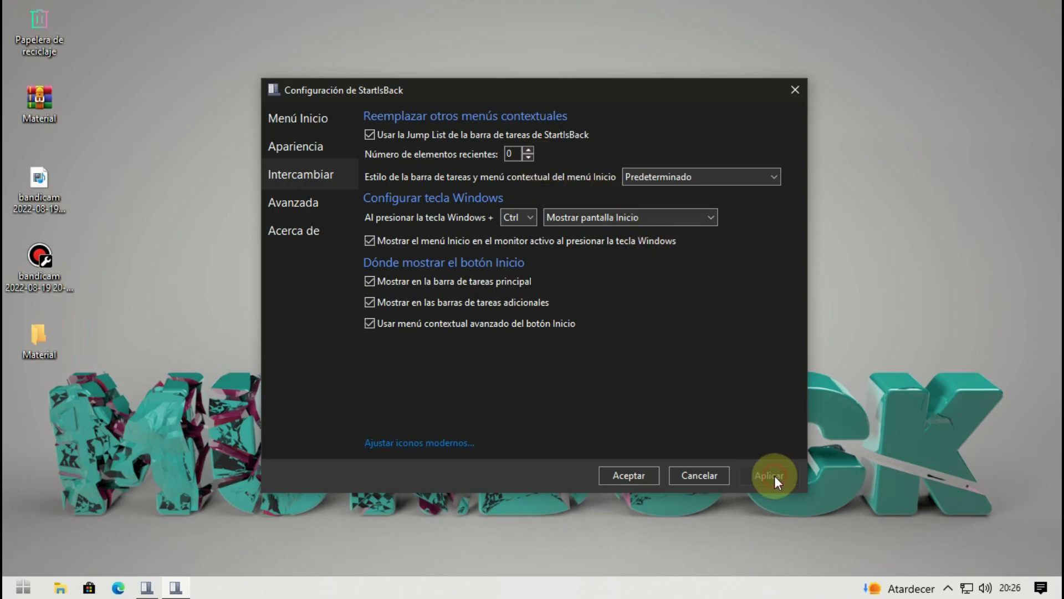
left_click(620, 475)
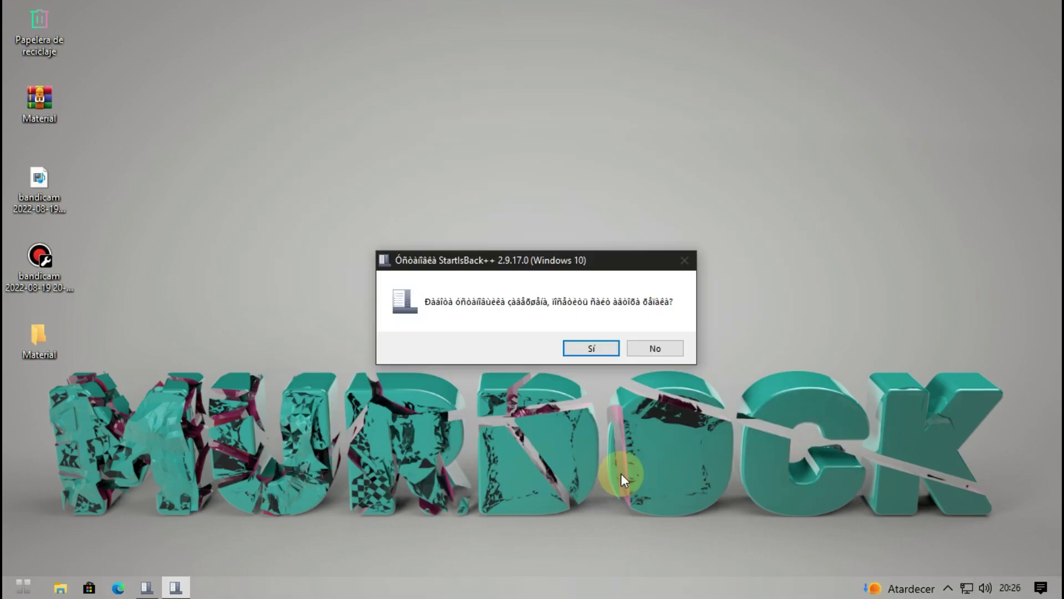
left_click(576, 347)
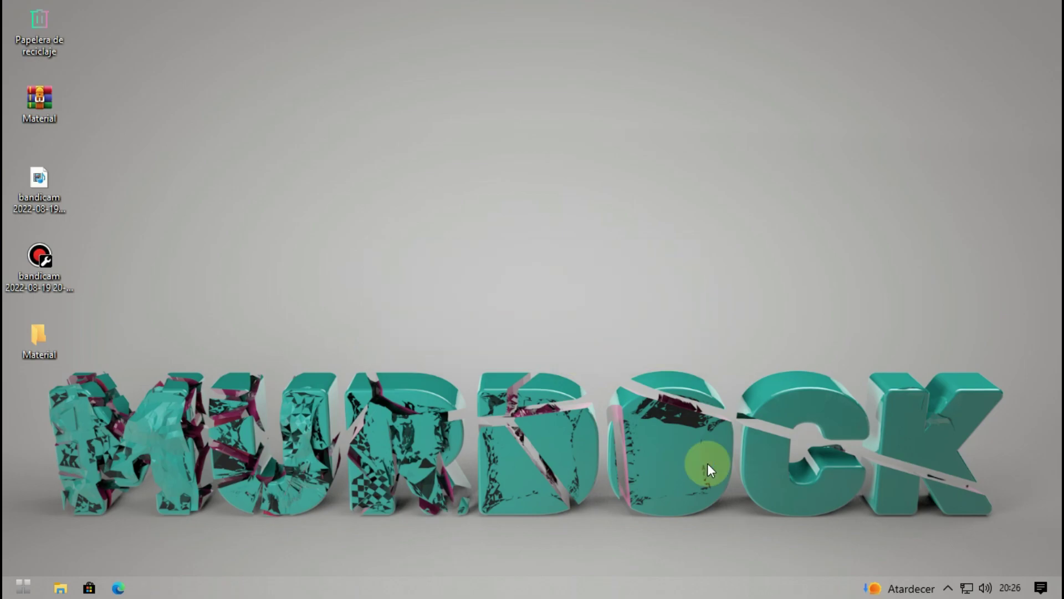
Stretch the Start menu upwards to nearly the full height of the desktop and close it
left_click(22, 586)
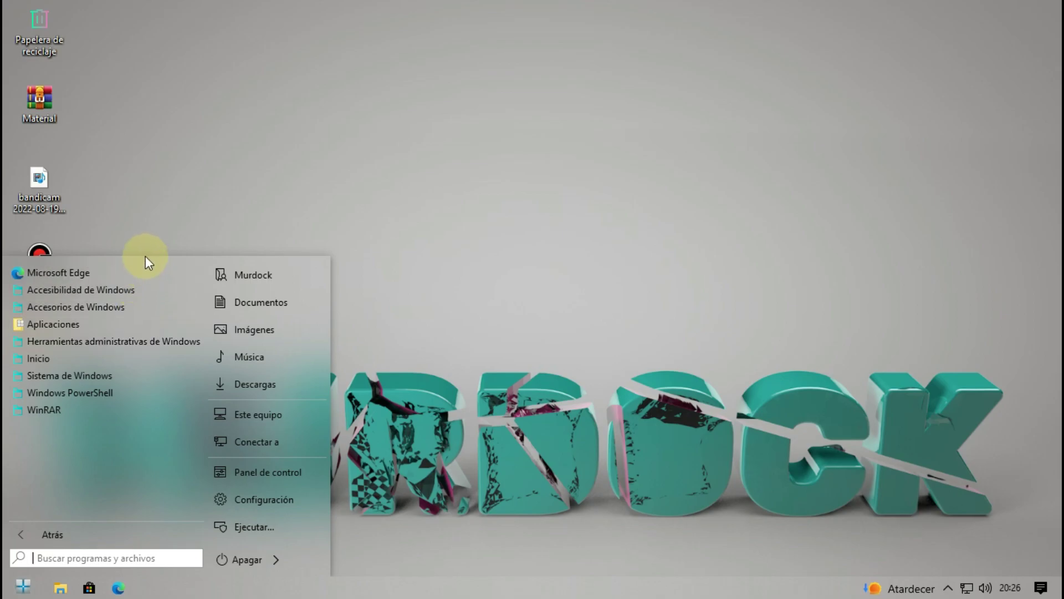
left_click_drag(147, 256, 201, 94)
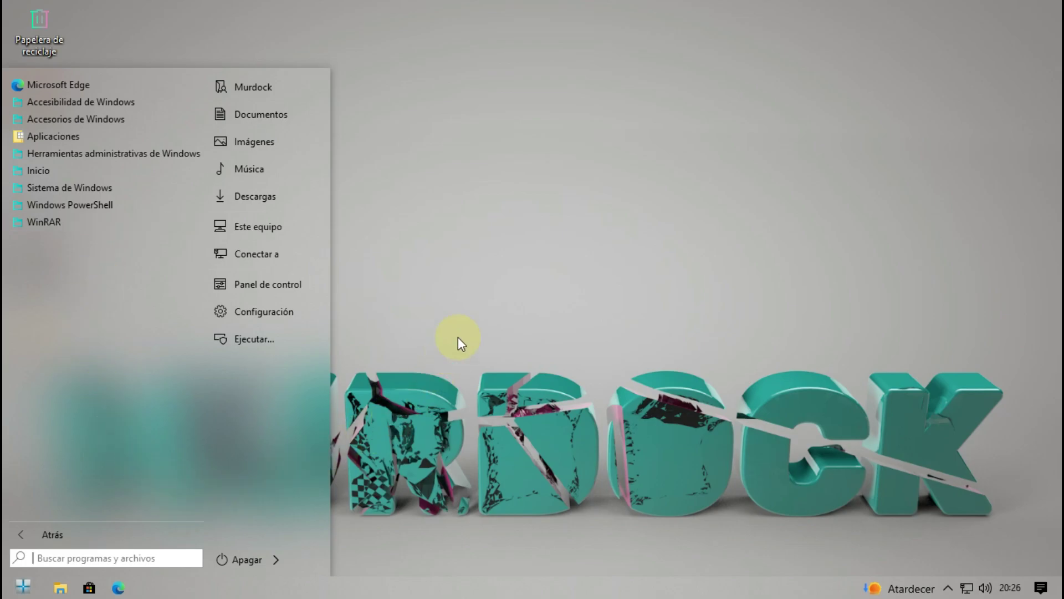
left_click(474, 321)
Set the photo_2021-10-29_19-21-25 image from the inner Material folder as the desktop background
double_click(41, 340)
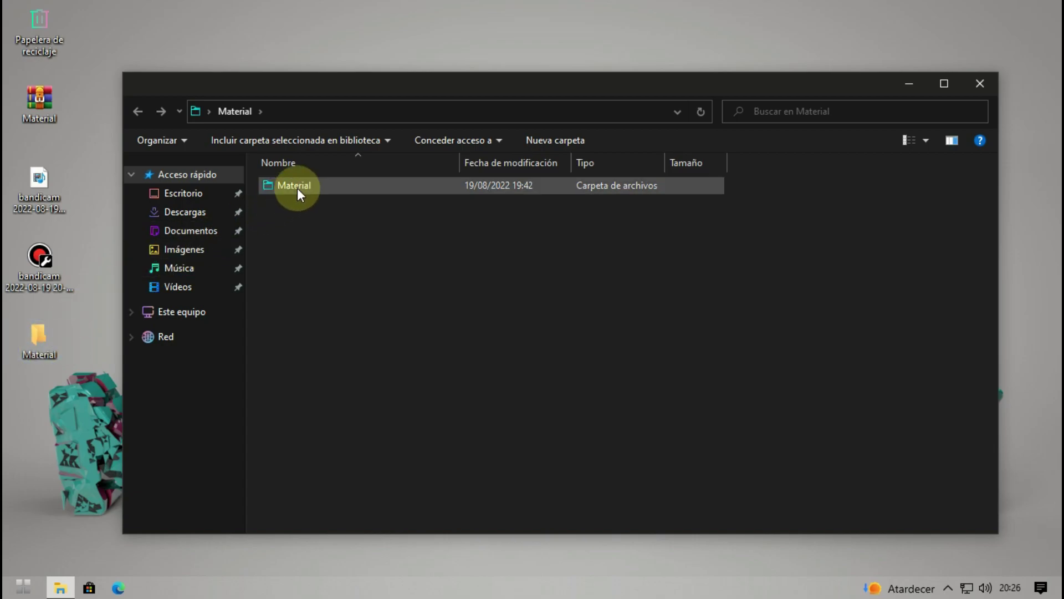
double_click(297, 188)
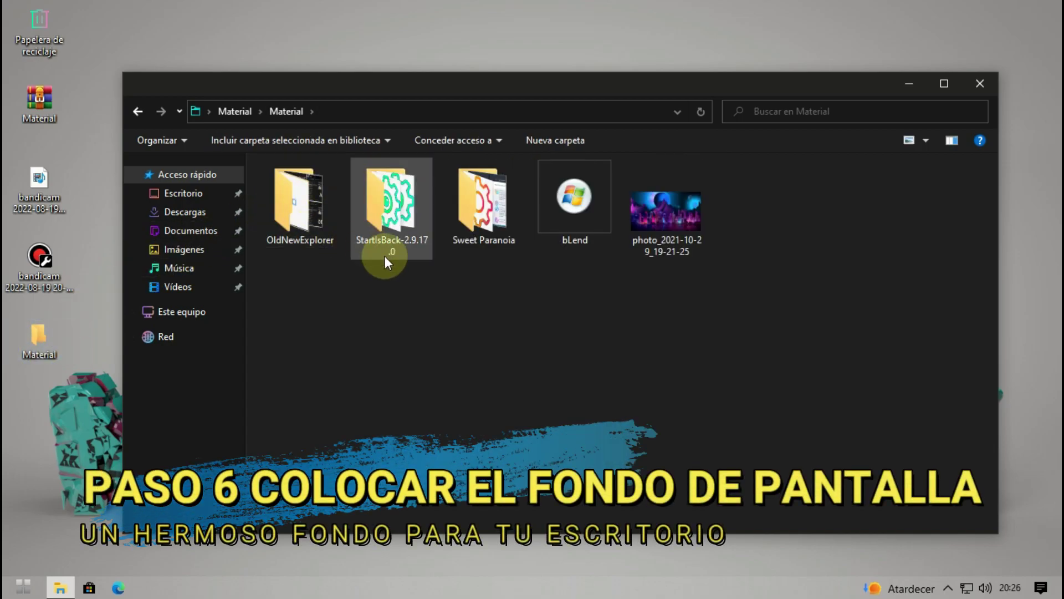
left_click(682, 205)
right_click(682, 205)
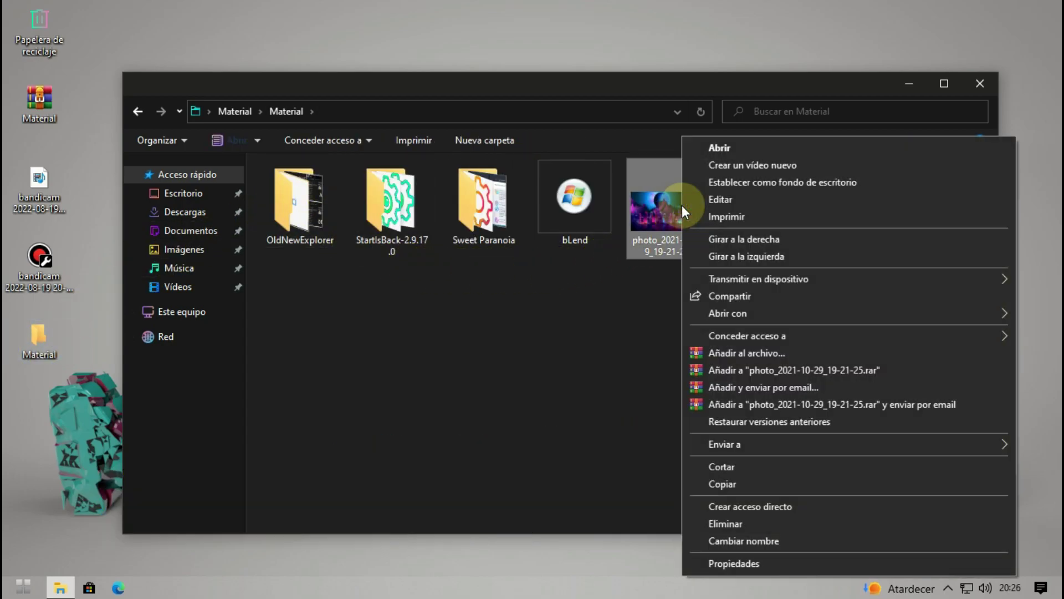
left_click(745, 187)
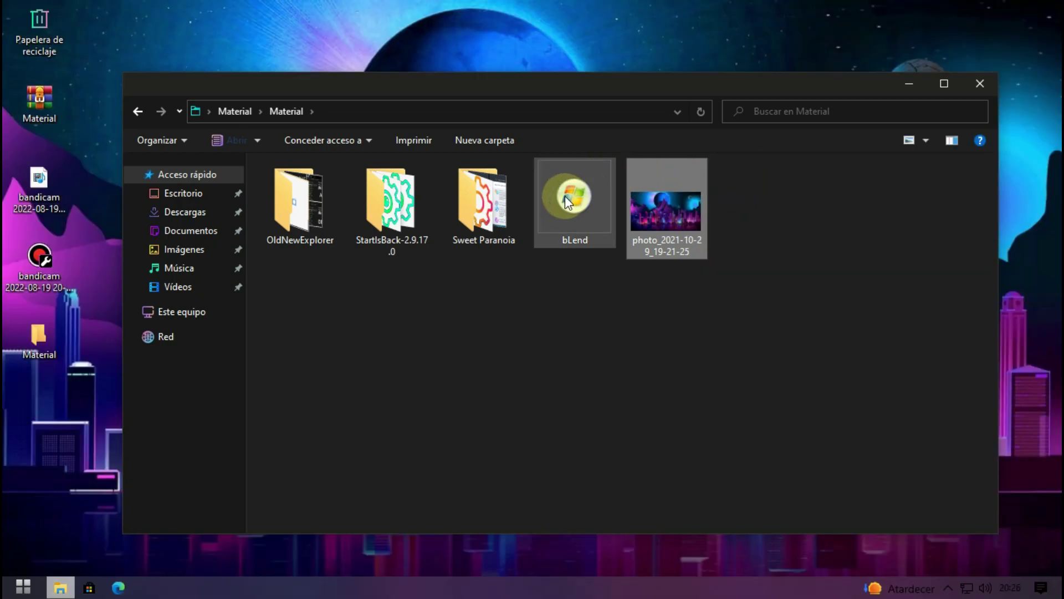
Pin bLend from the Material folder to the taskbar, start it with all windows transparent at 245, and hide its preferences
mouse_move(564, 195)
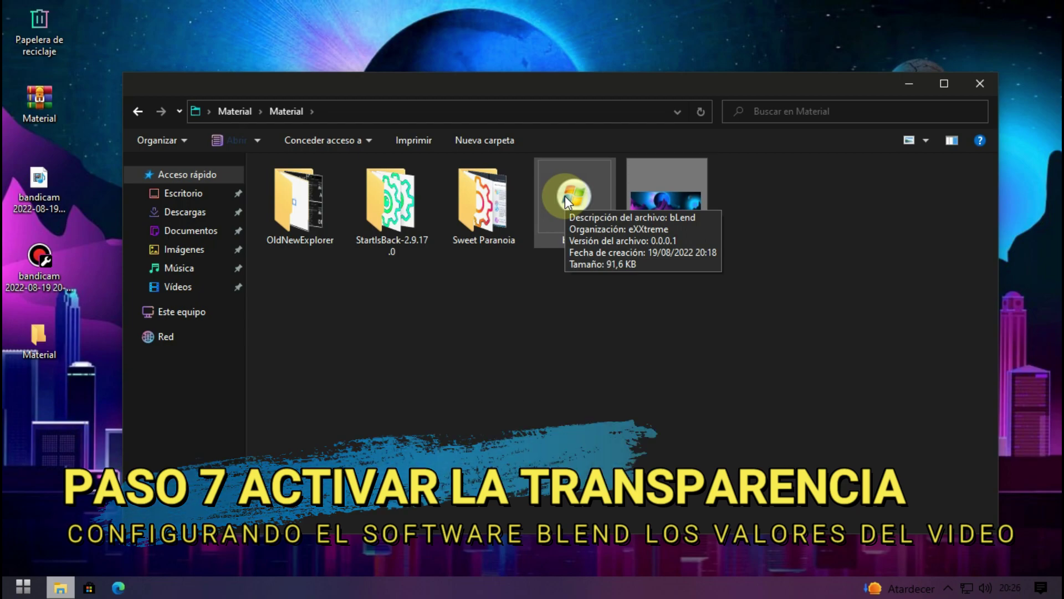
left_click_drag(564, 196, 149, 586)
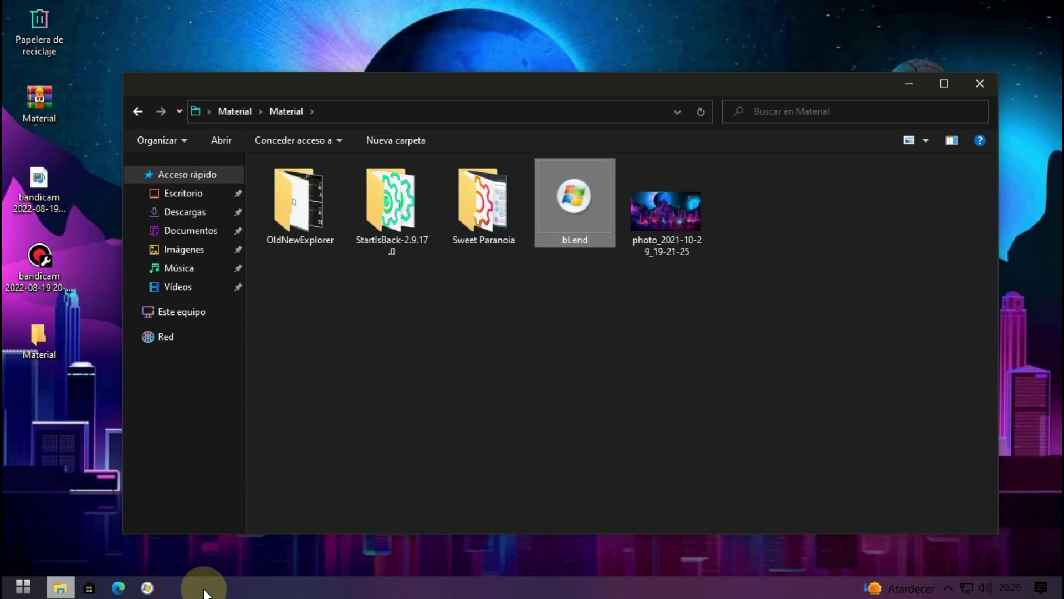
left_click(912, 89)
left_click(147, 587)
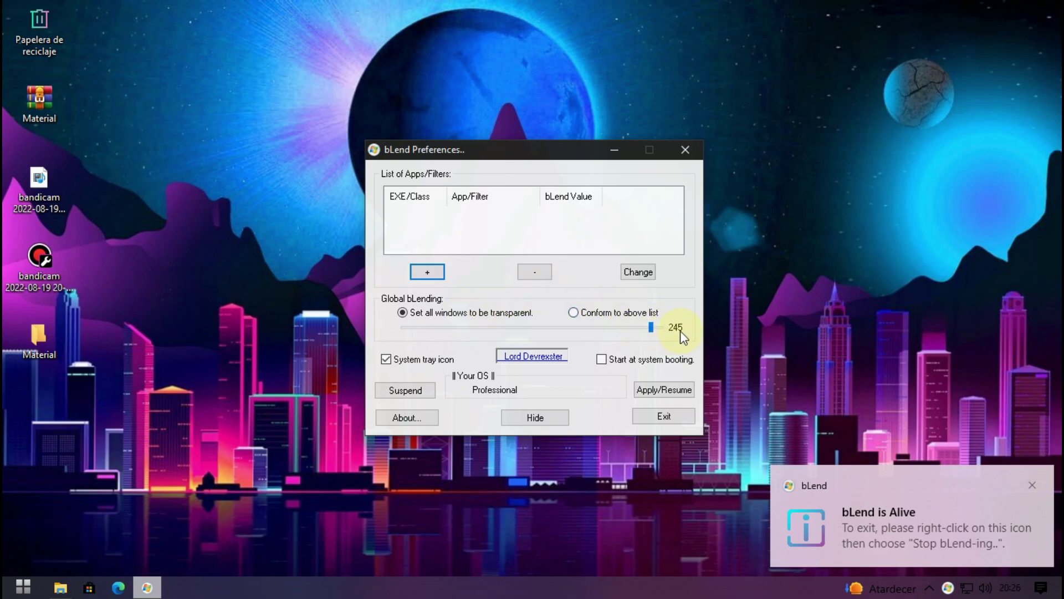
left_click(530, 415)
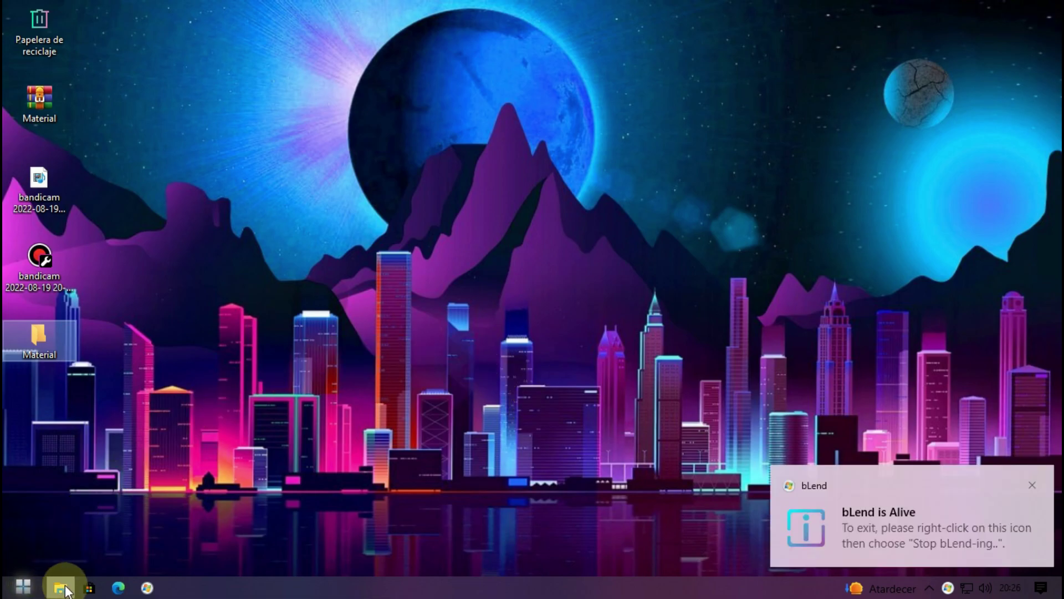
Check the transparency of the File Explorer and Edge windows and the look of the Start menu, closing each one
left_click(60, 587)
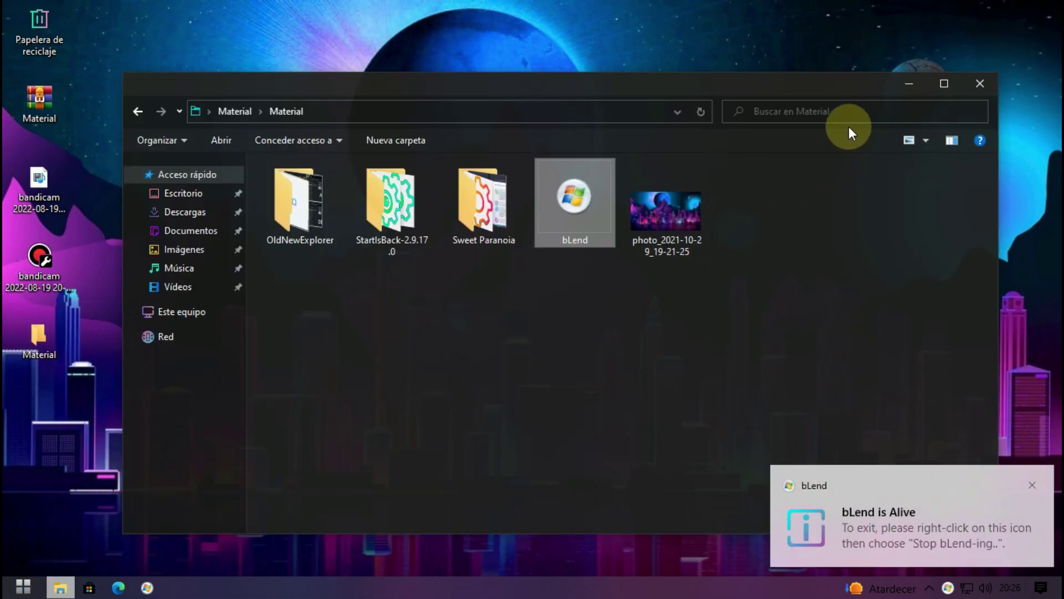
mouse_move(856, 87)
left_mouse_down()
mouse_move(783, 1)
mouse_move(823, 9)
mouse_move(842, 34)
mouse_move(822, 91)
mouse_move(870, 86)
left_mouse_up()
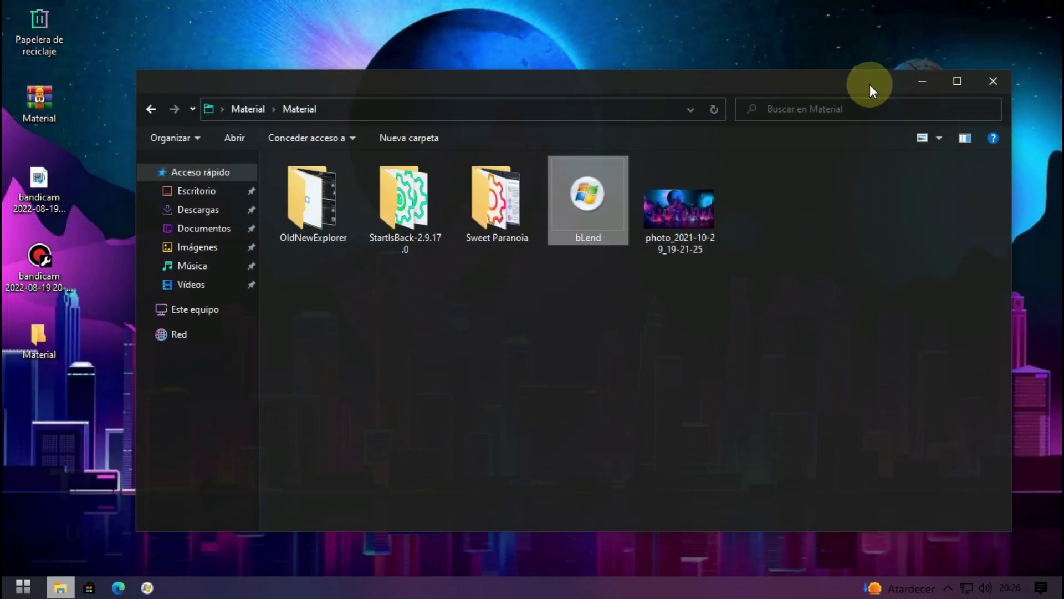
left_click(992, 81)
left_click(119, 588)
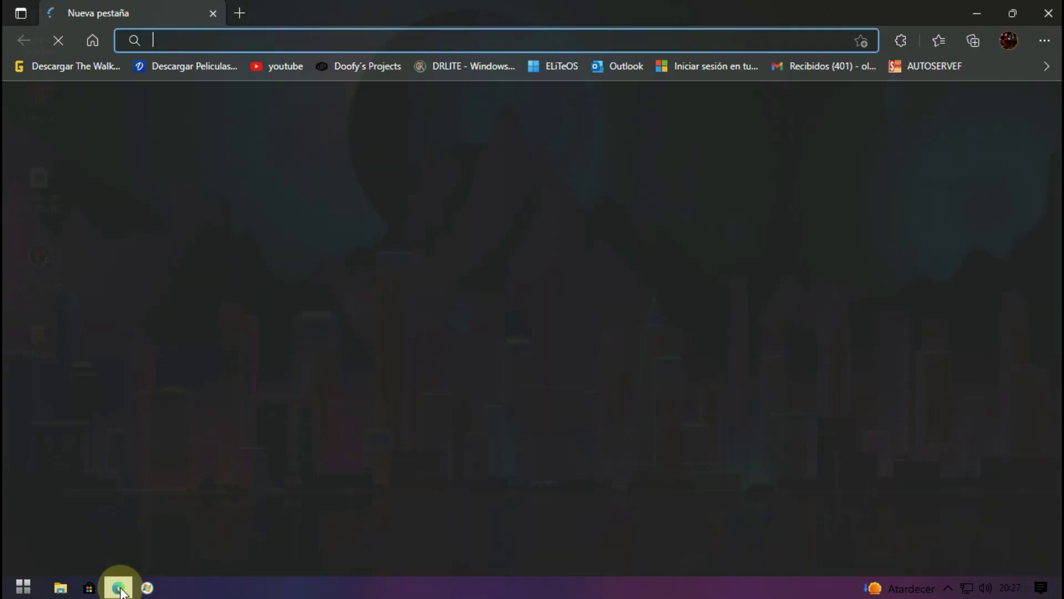
left_click(1048, 13)
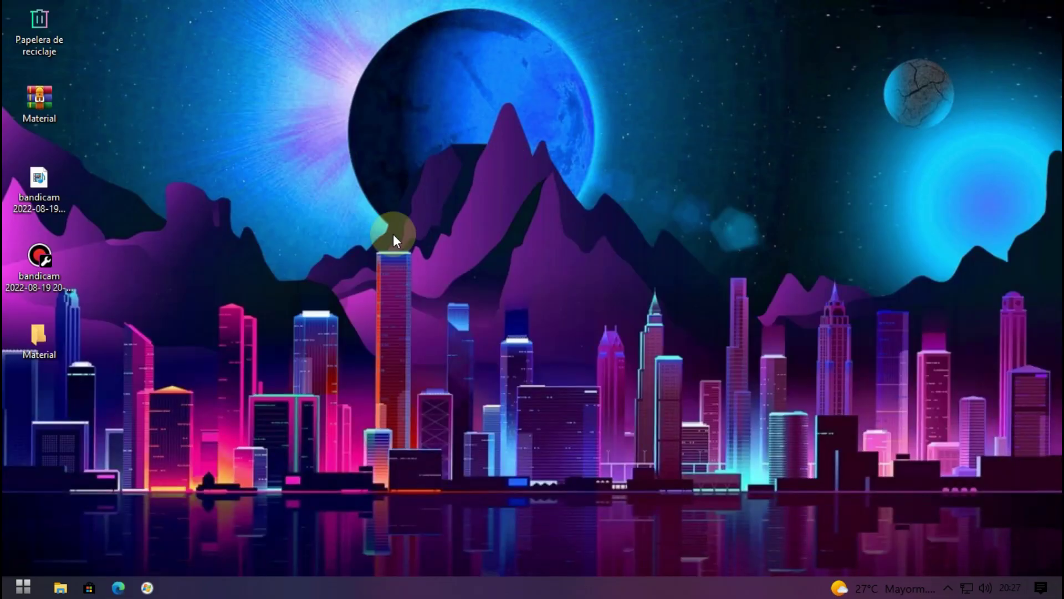
left_click(22, 586)
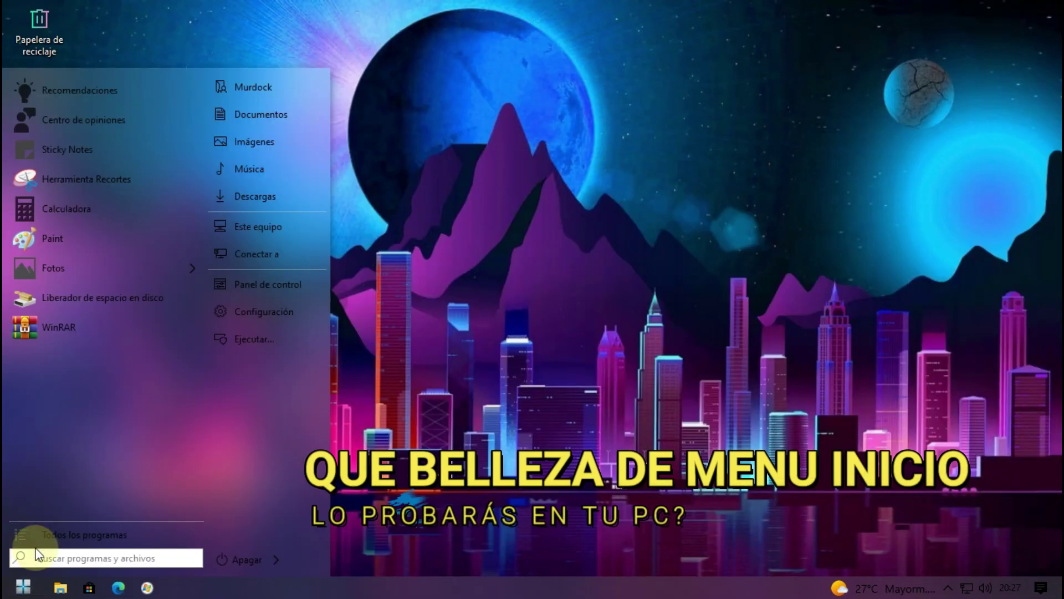
left_click(527, 476)
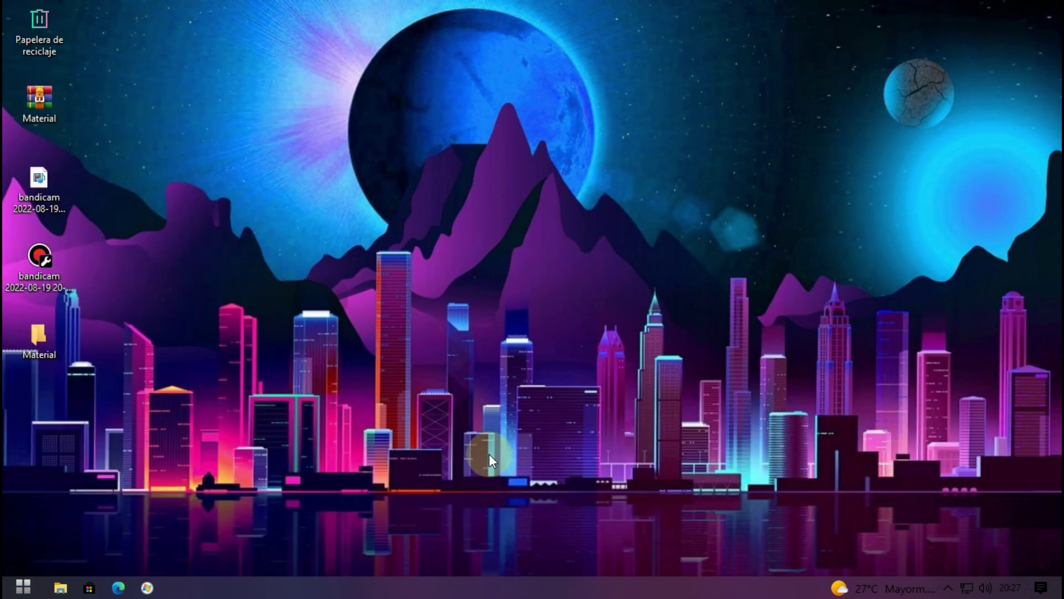
Hide the desktop icons through the desktop's view options
right_click(276, 339)
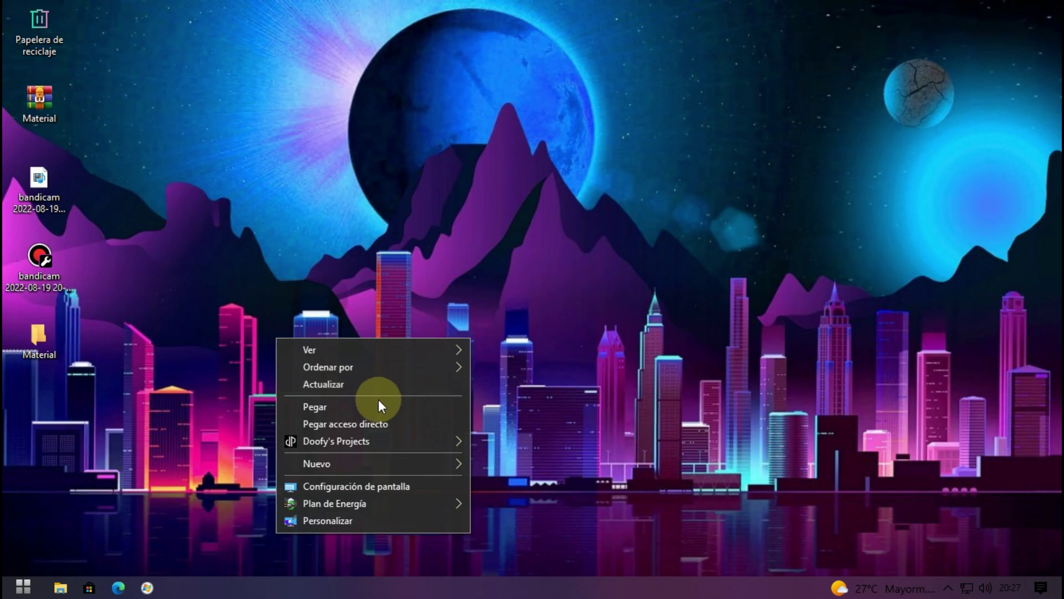
mouse_move(431, 348)
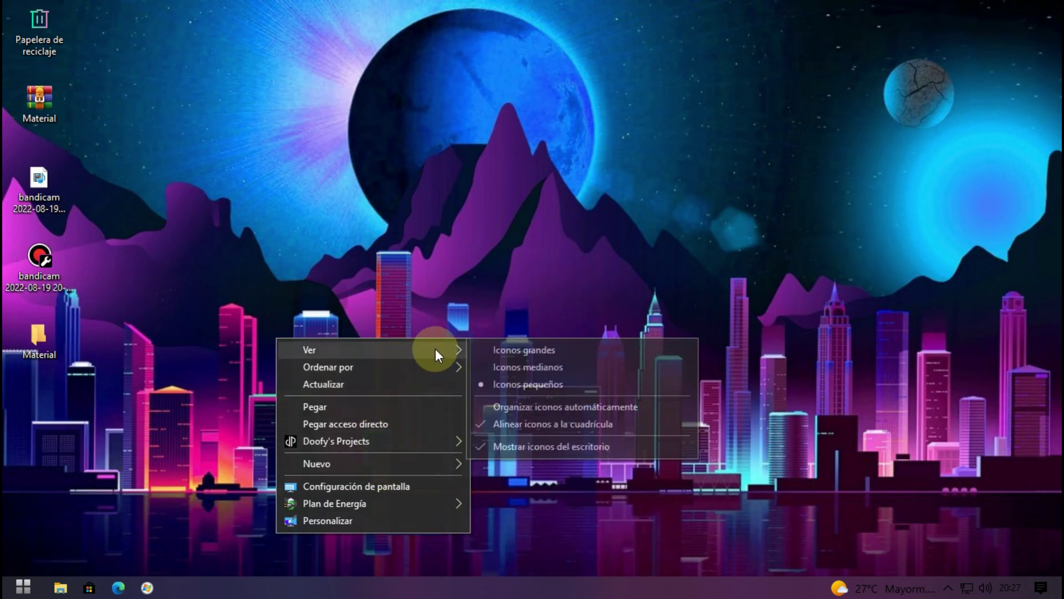
left_click(512, 447)
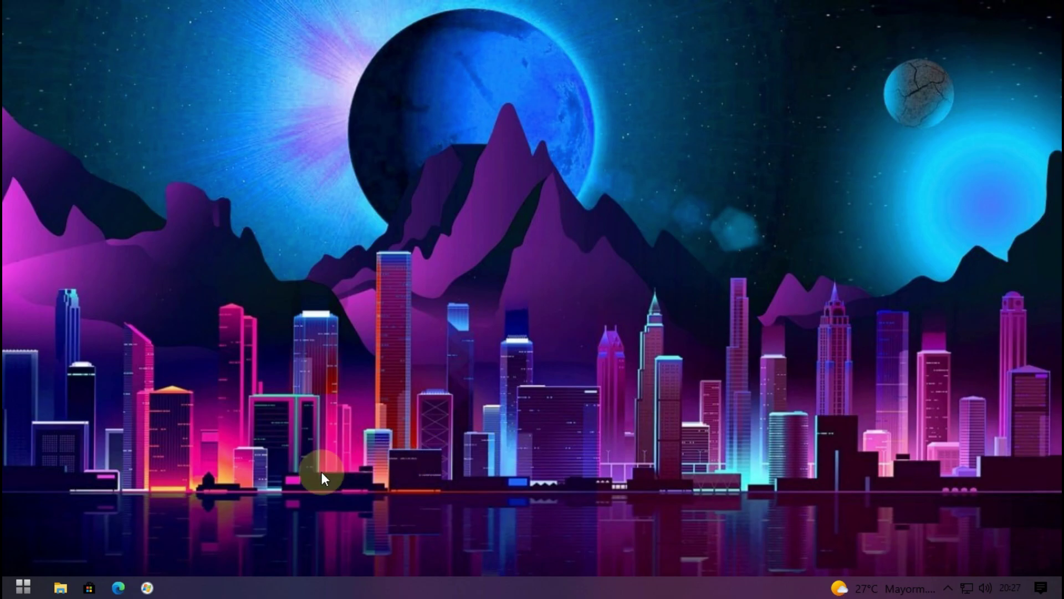
Examine the finished theme in the Start menu and a moved and shrunken File Explorer window, and close that window
left_click(18, 588)
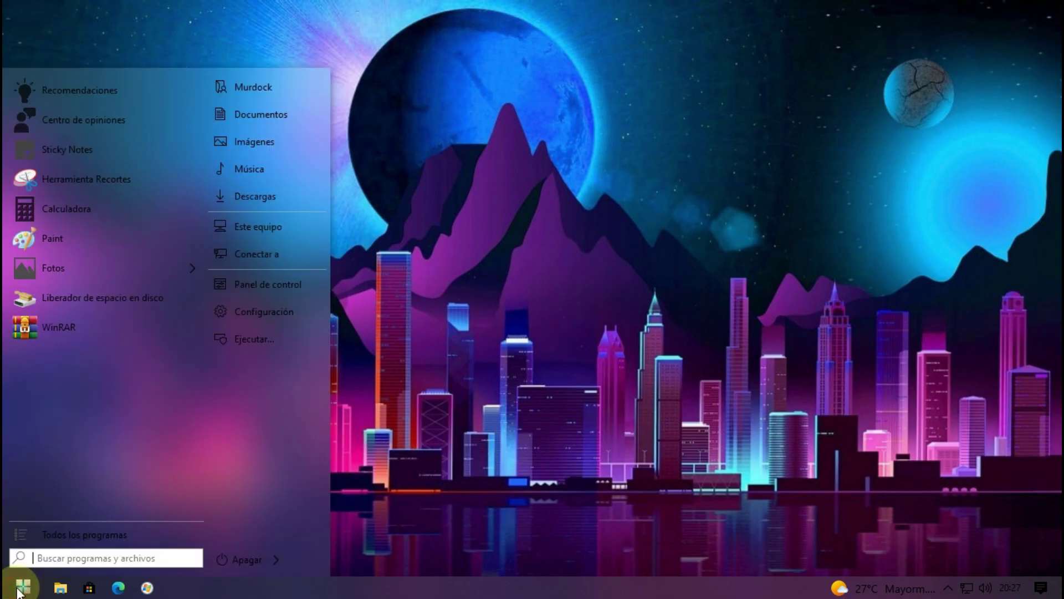
left_click(18, 591)
left_click(60, 588)
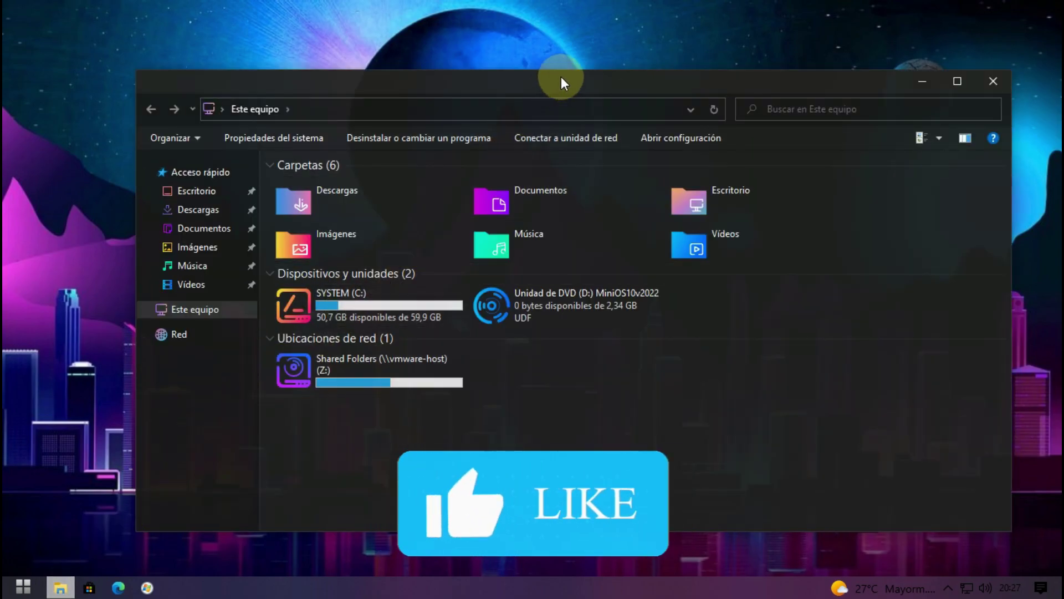
left_click_drag(561, 76, 588, 21)
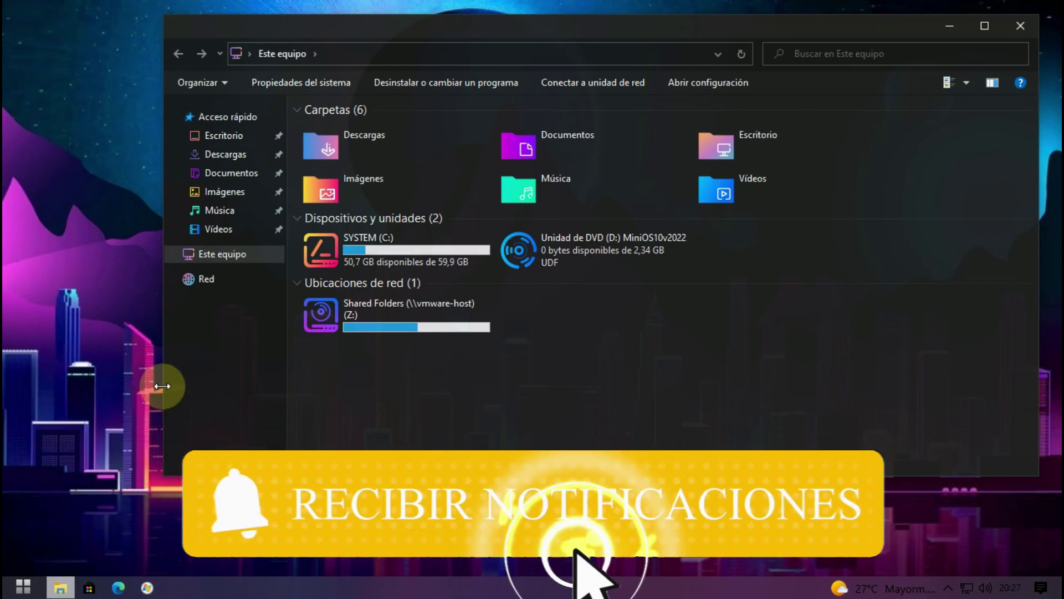
left_click_drag(160, 383, 443, 377)
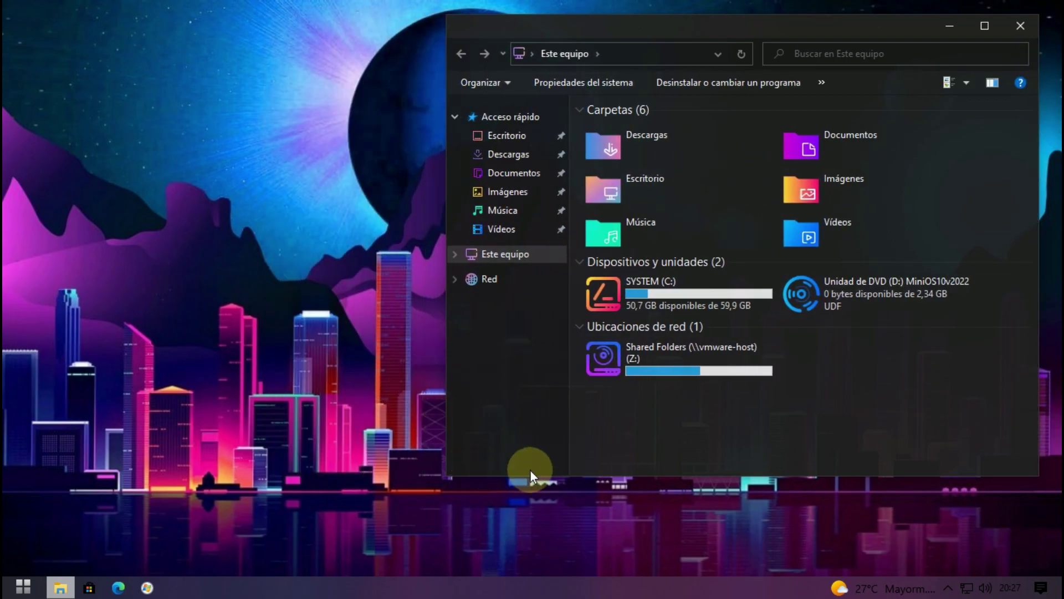
left_click_drag(532, 475, 533, 399)
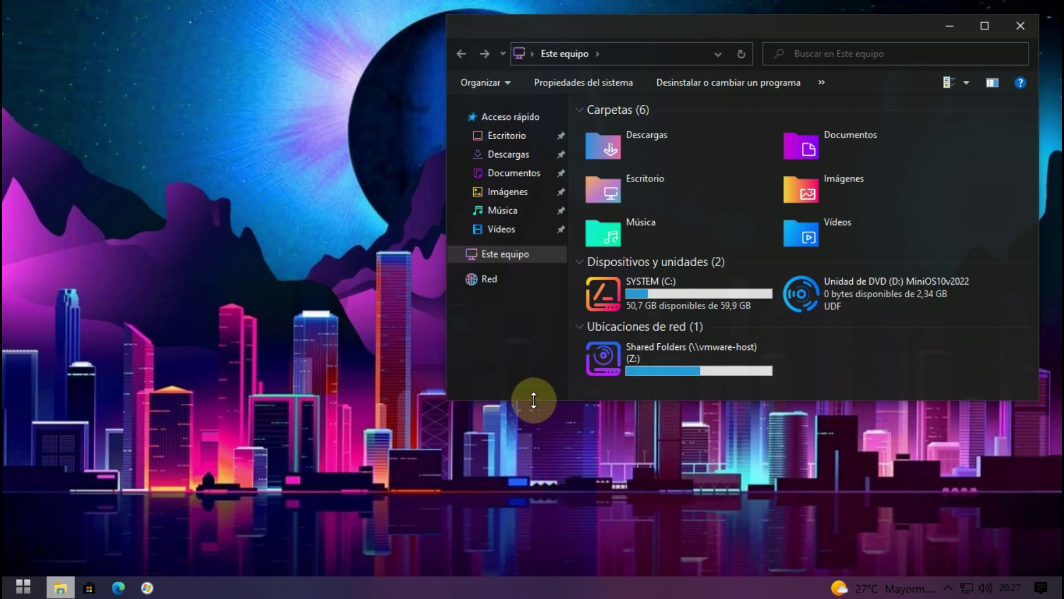
left_click(23, 585)
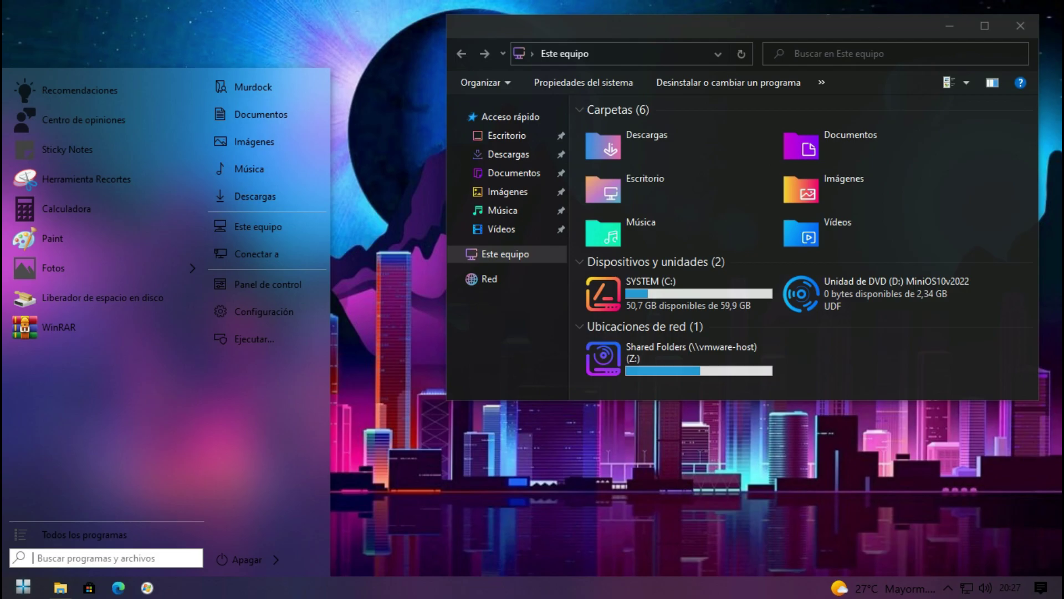
left_click(1015, 24)
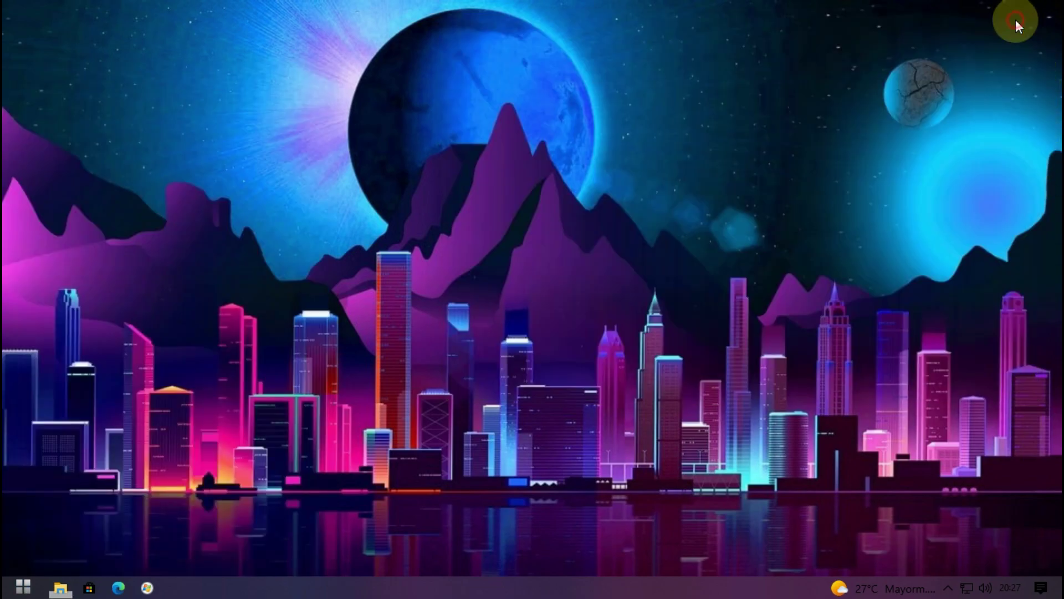